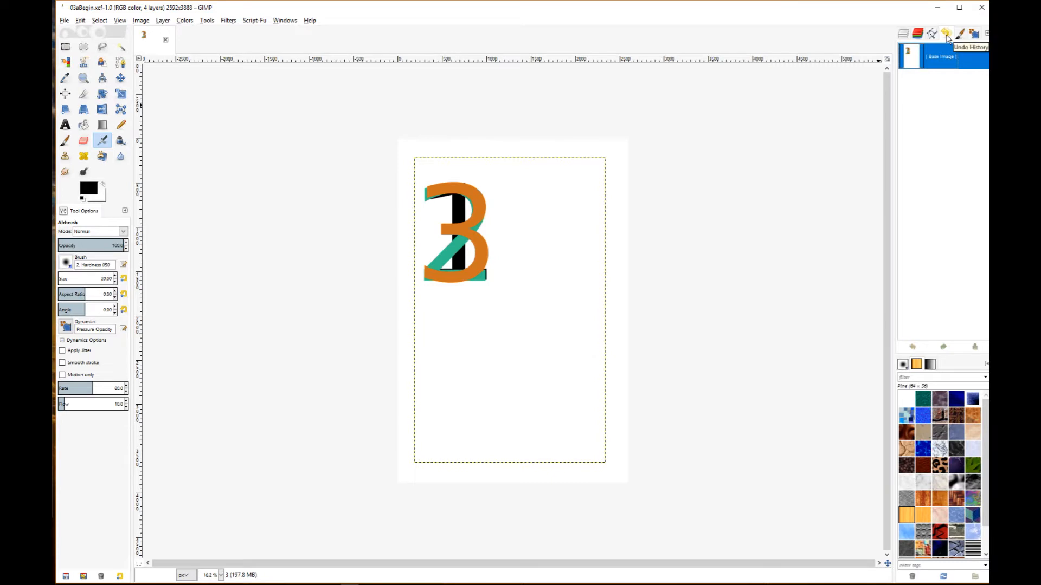
Show the layer list, then hide and reshow layers 3, 2, 1 and Background one at a time
{"action": "left_click", "coordinate": [904, 35]}
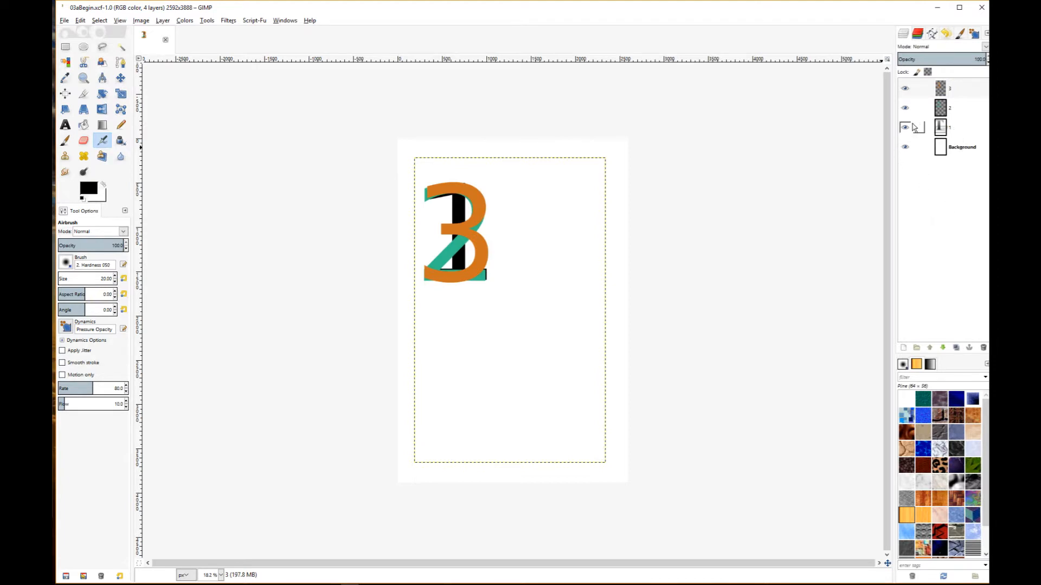
{"action": "left_click", "coordinate": [907, 93]}
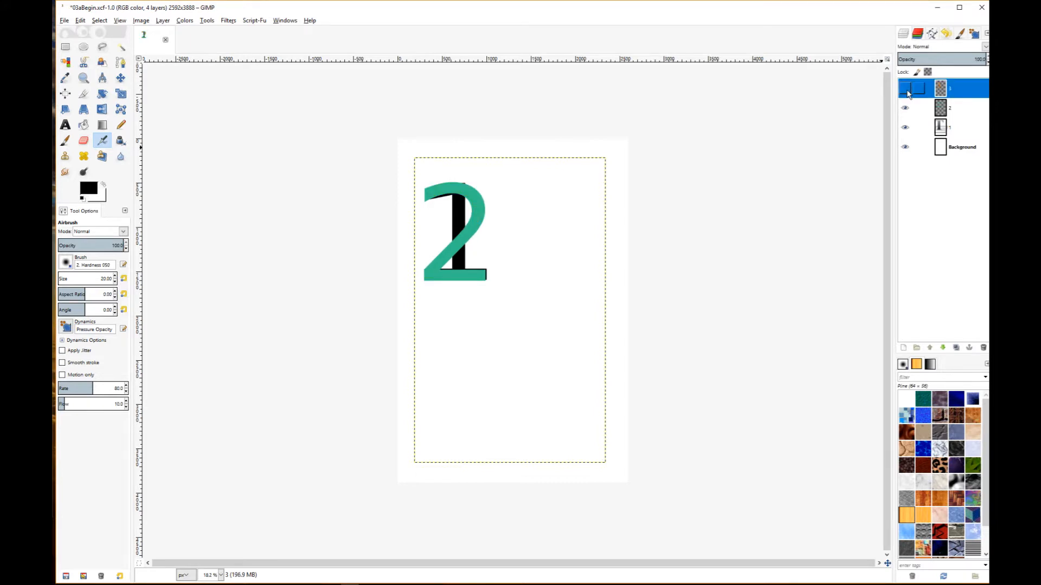
{"action": "left_click", "coordinate": [905, 90]}
{"action": "left_click", "coordinate": [906, 109]}
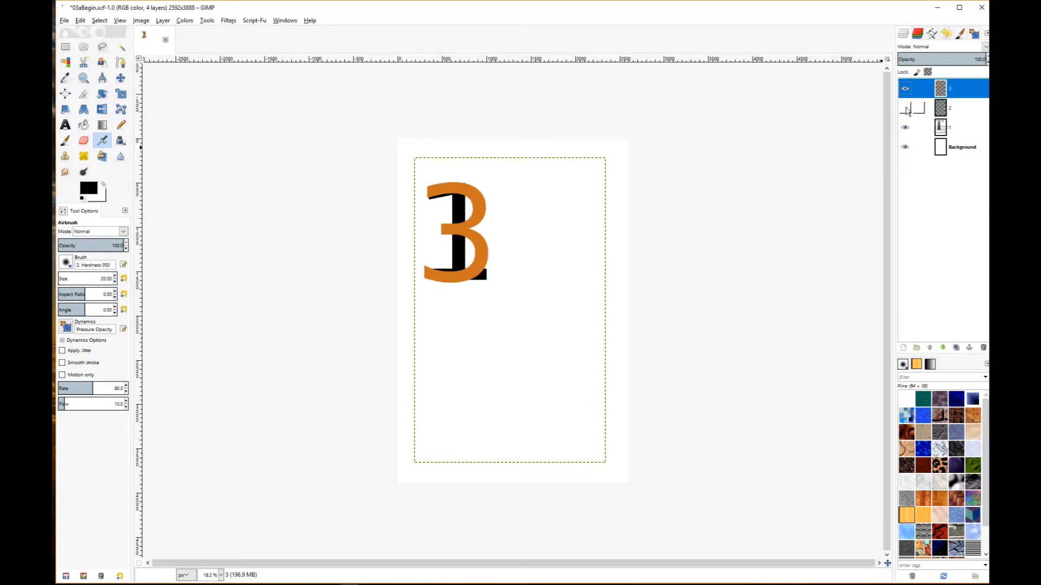
{"action": "left_click", "coordinate": [906, 108]}
{"action": "left_click", "coordinate": [906, 128]}
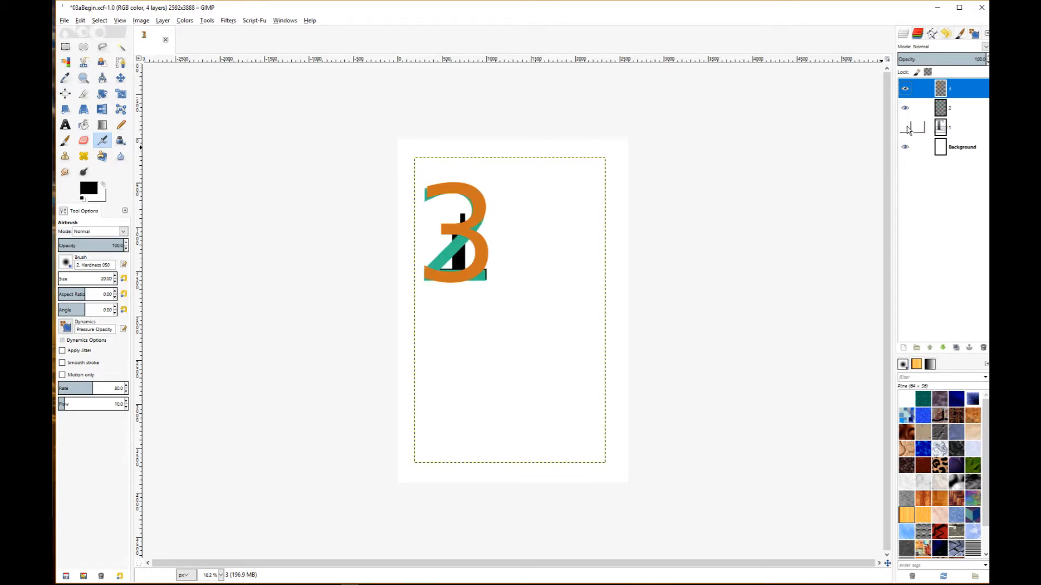
{"action": "left_click", "coordinate": [908, 129]}
{"action": "left_click", "coordinate": [907, 148]}
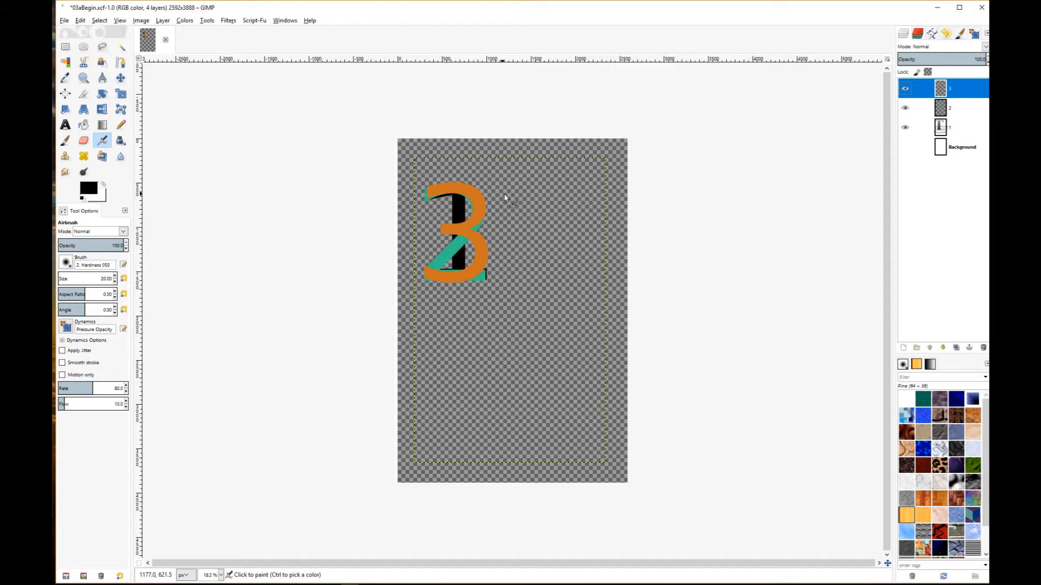
{"action": "left_click", "coordinate": [904, 149]}
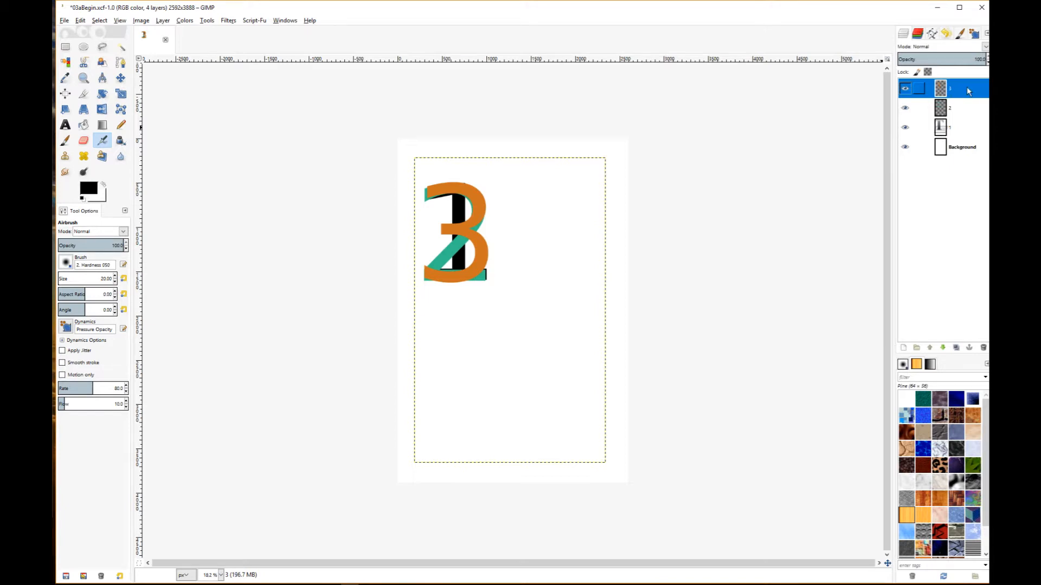
Move layer 3 below layer 2 and layer 1 to the top of the stack, then restore the 3, 2, 1 order
{"action": "left_click_drag", "start_coordinate": [968, 89], "coordinate": [965, 121]}
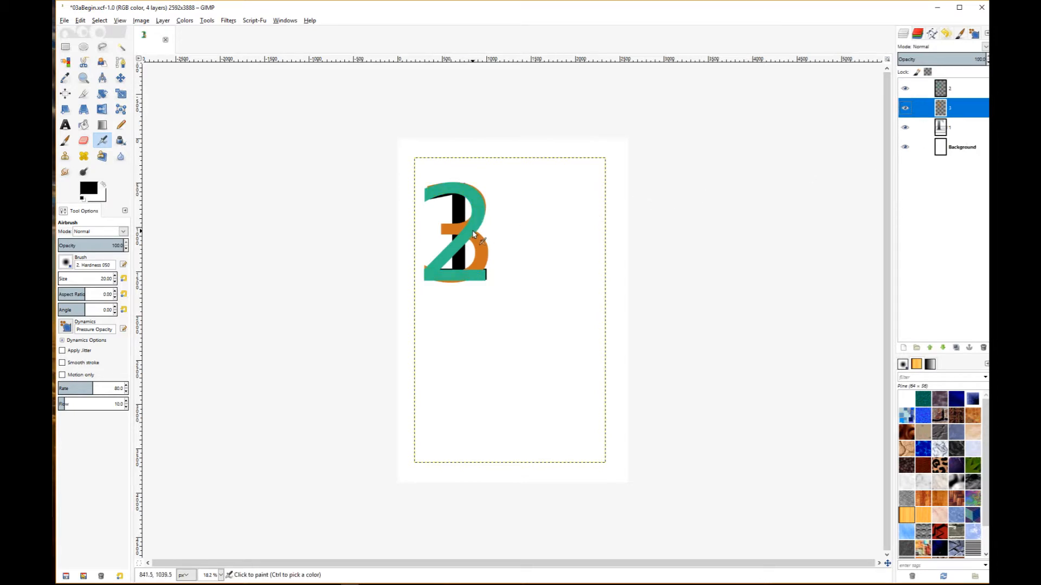
{"action": "left_click", "coordinate": [962, 127]}
{"action": "left_click_drag", "start_coordinate": [961, 127], "coordinate": [963, 101]}
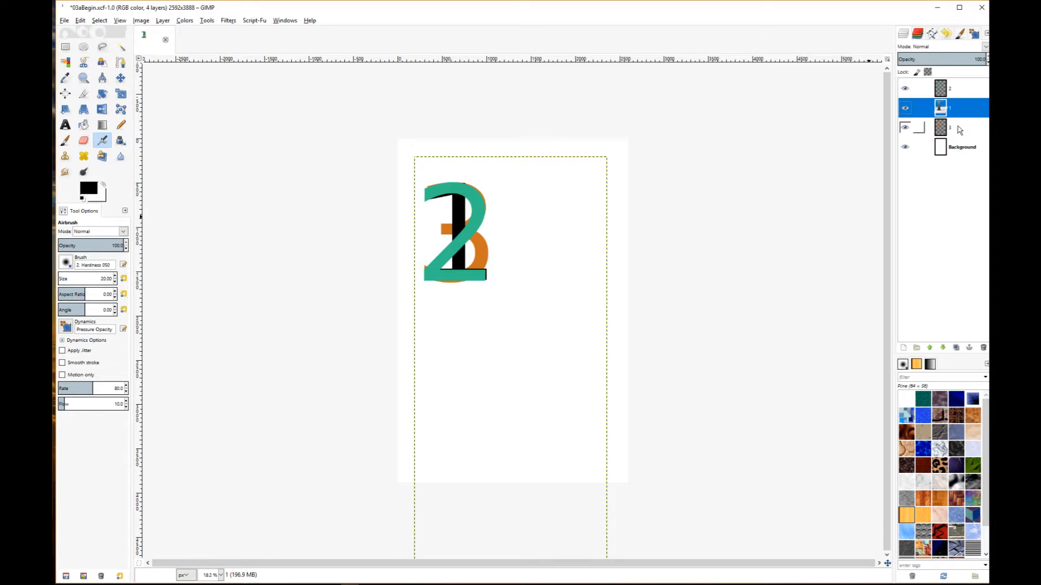
{"action": "left_click_drag", "start_coordinate": [960, 108], "coordinate": [960, 85]}
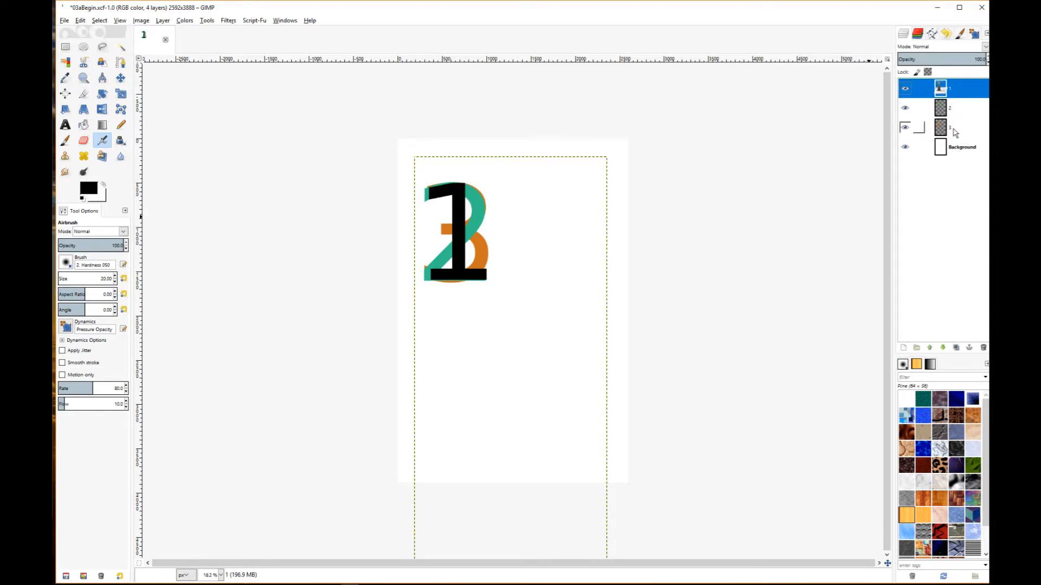
{"action": "mouse_move", "coordinate": [960, 151]}
{"action": "left_mouse_down"}
{"action": "mouse_move", "coordinate": [958, 83]}
{"action": "mouse_move", "coordinate": [956, 153]}
{"action": "mouse_move", "coordinate": [957, 86]}
{"action": "mouse_move", "coordinate": [960, 137]}
{"action": "left_mouse_up"}
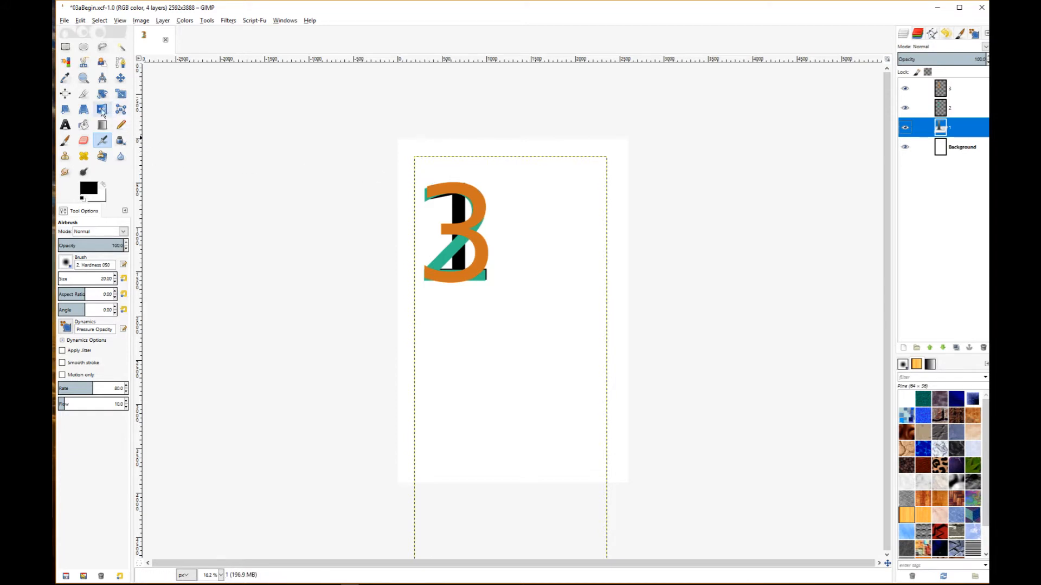
Set the Move tool to move the active layer and try repositioning layer 1, undoing each move
{"action": "left_click", "coordinate": [121, 80]}
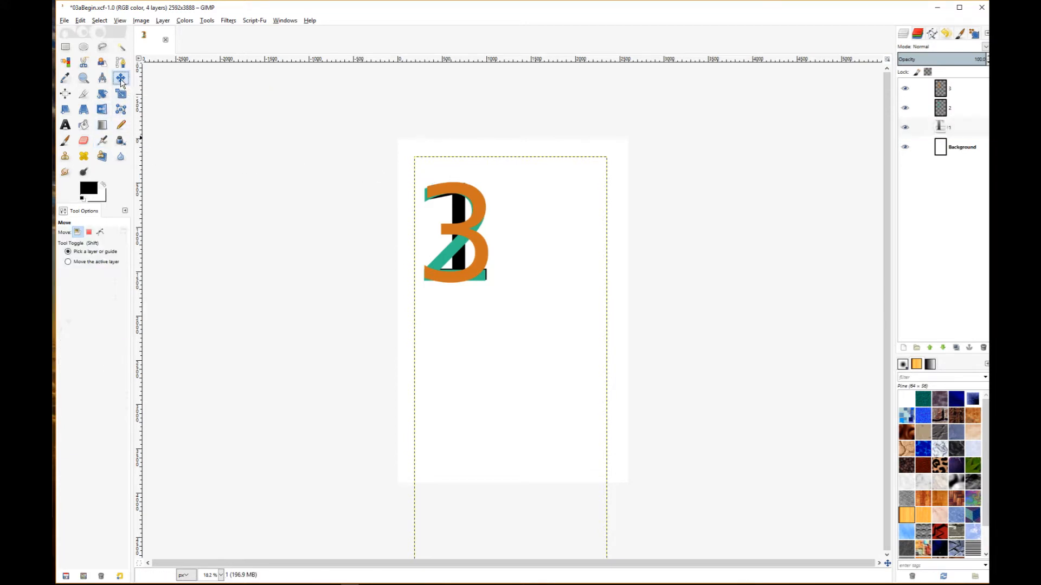
{"action": "left_click", "coordinate": [93, 266]}
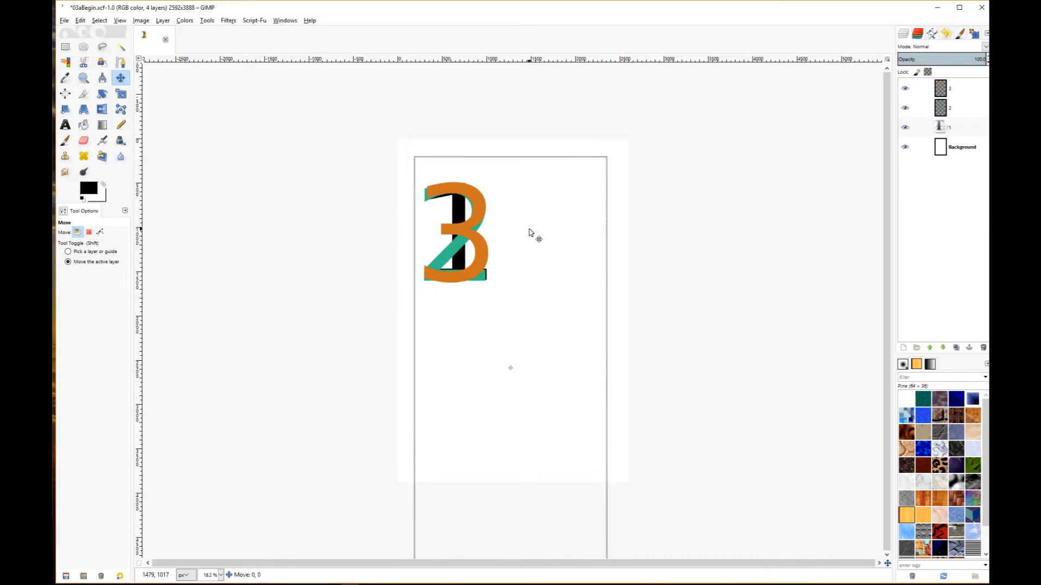
{"action": "left_click_drag", "start_coordinate": [529, 233], "coordinate": [591, 264]}
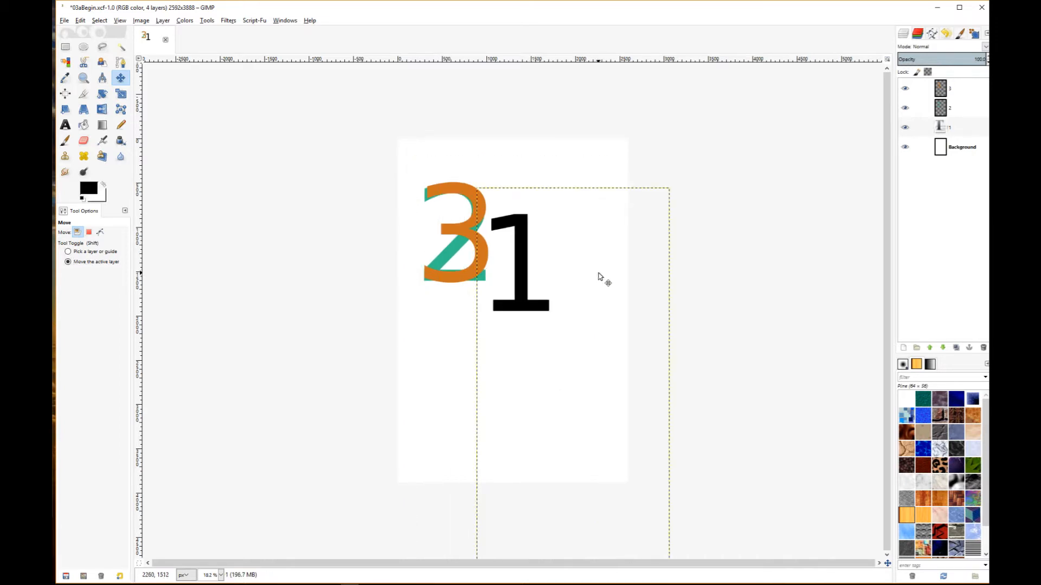
{"action": "key", "text": "ctrl+z"}
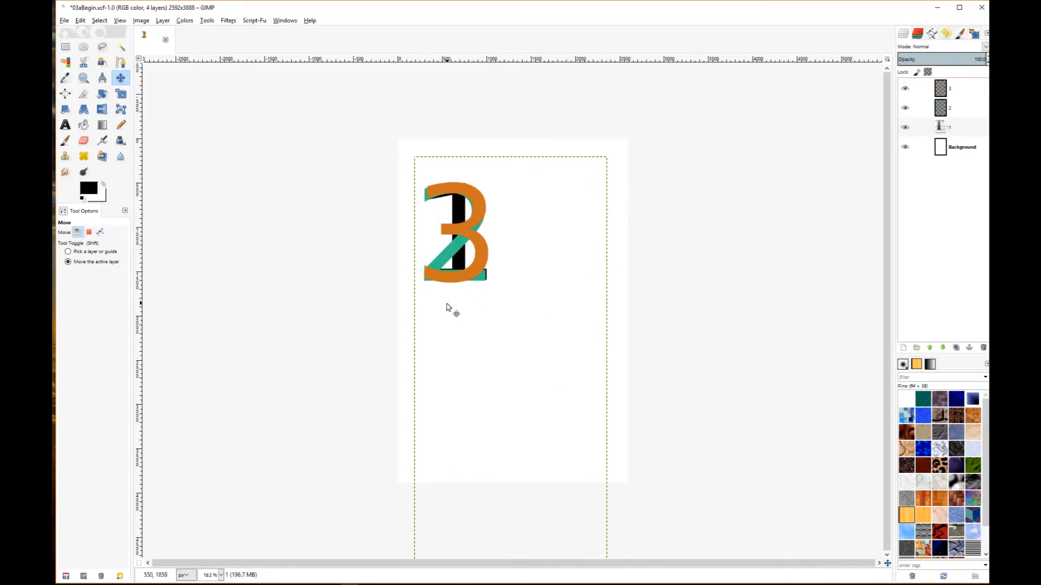
{"action": "left_click_drag", "start_coordinate": [442, 309], "coordinate": [446, 358]}
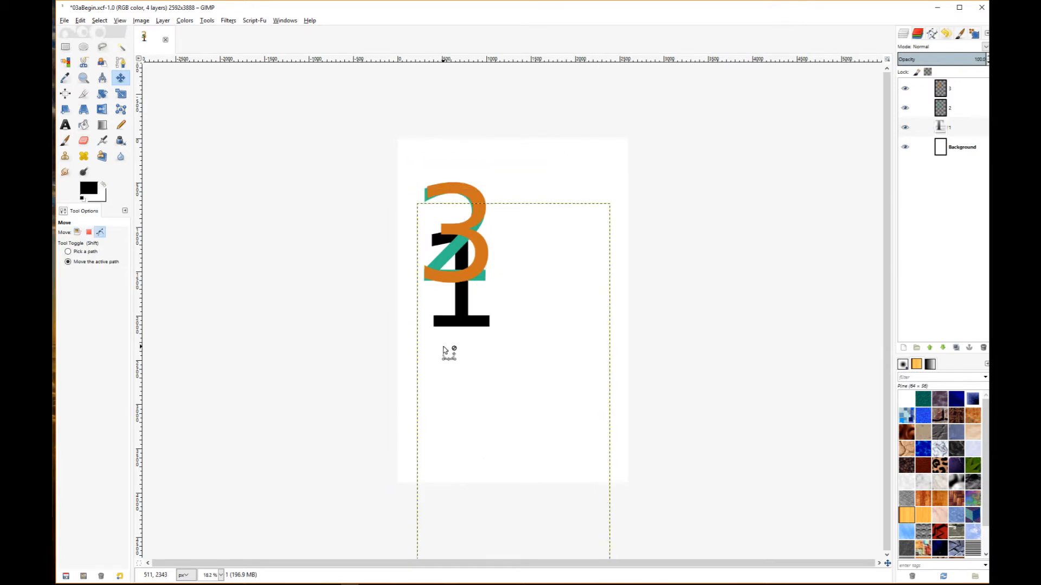
{"action": "key", "text": "ctrl+z"}
{"action": "left_click_drag", "start_coordinate": [471, 198], "coordinate": [529, 214]}
{"action": "key", "text": "ctrl+z"}
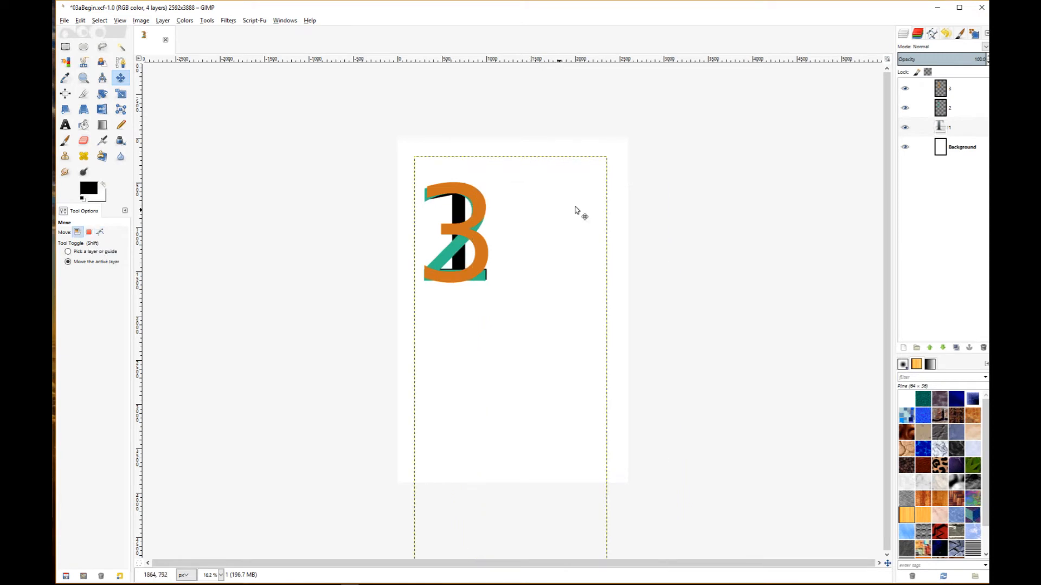
Try moving layer 2 and the Background as active layers, undoing each move
{"action": "left_click", "coordinate": [952, 111]}
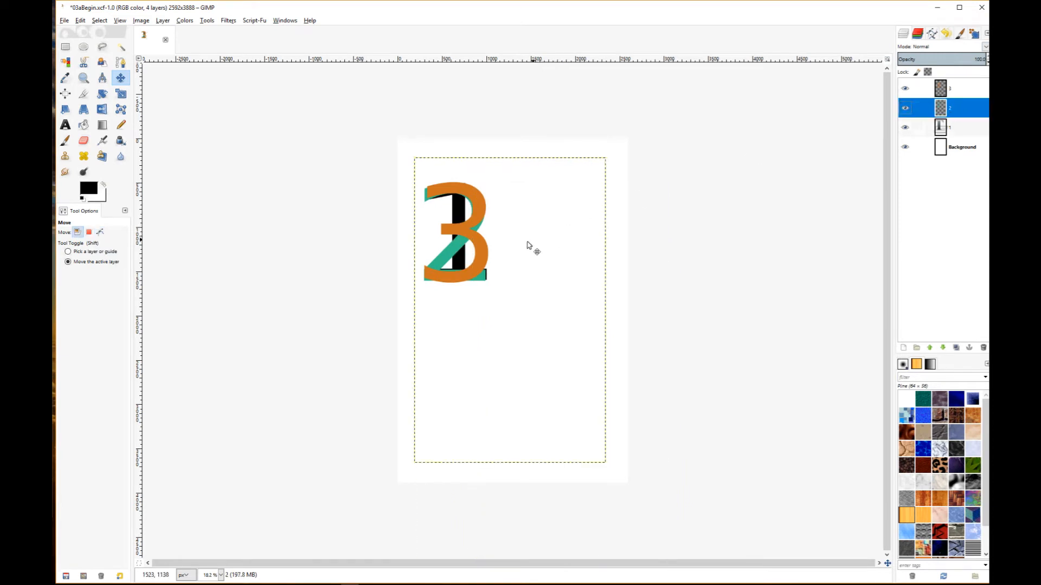
{"action": "left_click_drag", "start_coordinate": [507, 246], "coordinate": [594, 279]}
{"action": "key", "text": "ctrl+z"}
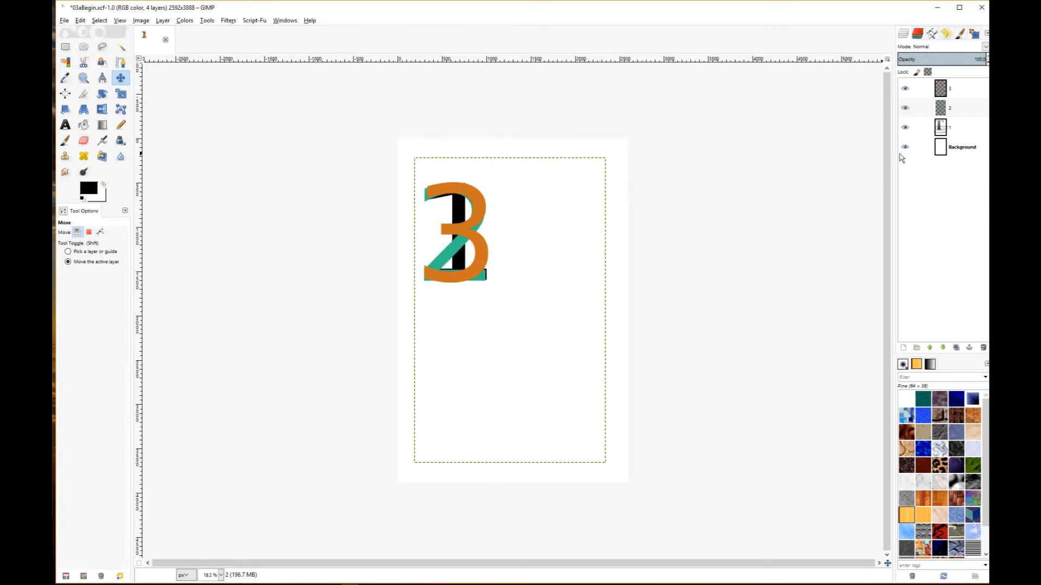
{"action": "left_click", "coordinate": [968, 147]}
{"action": "left_click_drag", "start_coordinate": [510, 262], "coordinate": [553, 325]}
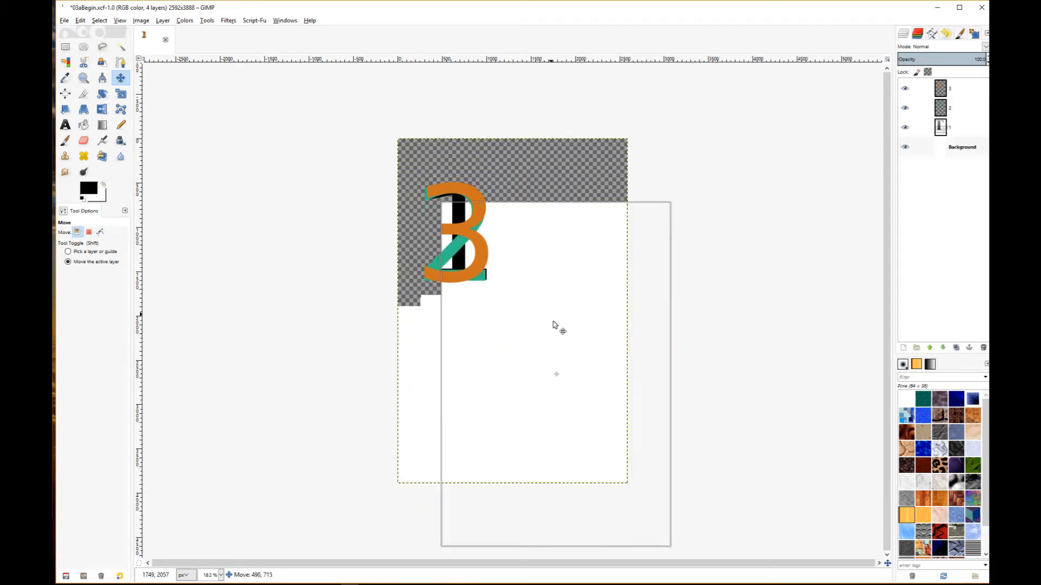
{"action": "key", "text": "ctrl+z"}
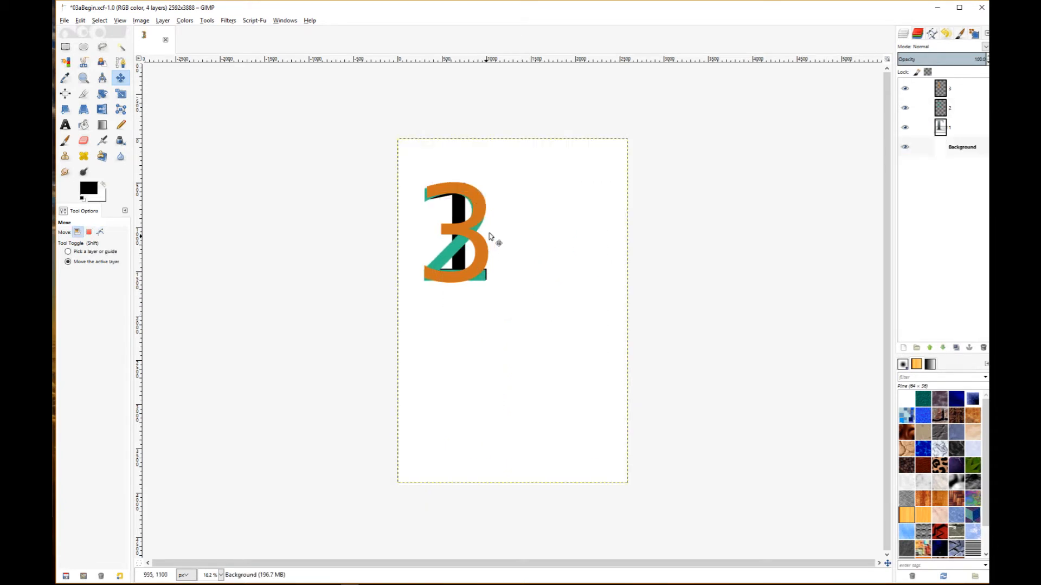
Switch the Move tool to picking a layer or guide and try moving the overlapping numbers and the Background, undoing each move
{"action": "left_click", "coordinate": [69, 252]}
{"action": "left_click", "coordinate": [476, 201]}
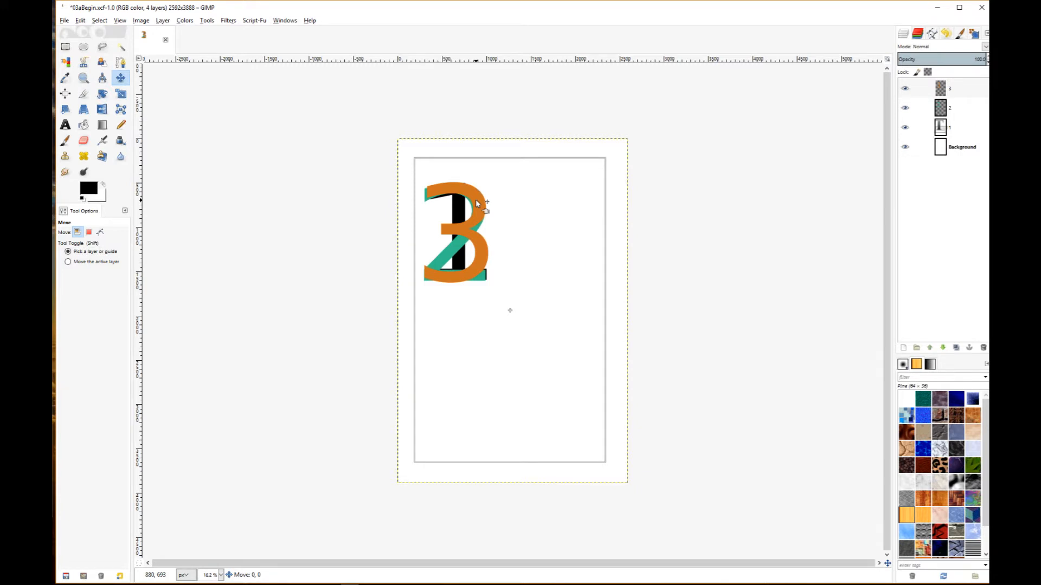
{"action": "left_click_drag", "start_coordinate": [476, 202], "coordinate": [536, 217]}
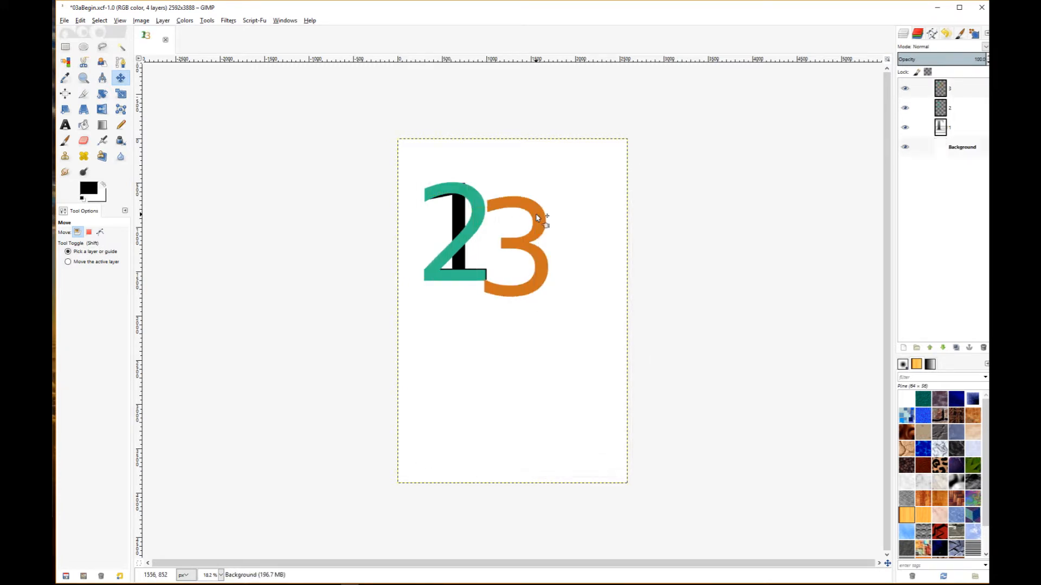
{"action": "key", "text": "ctrl+z"}
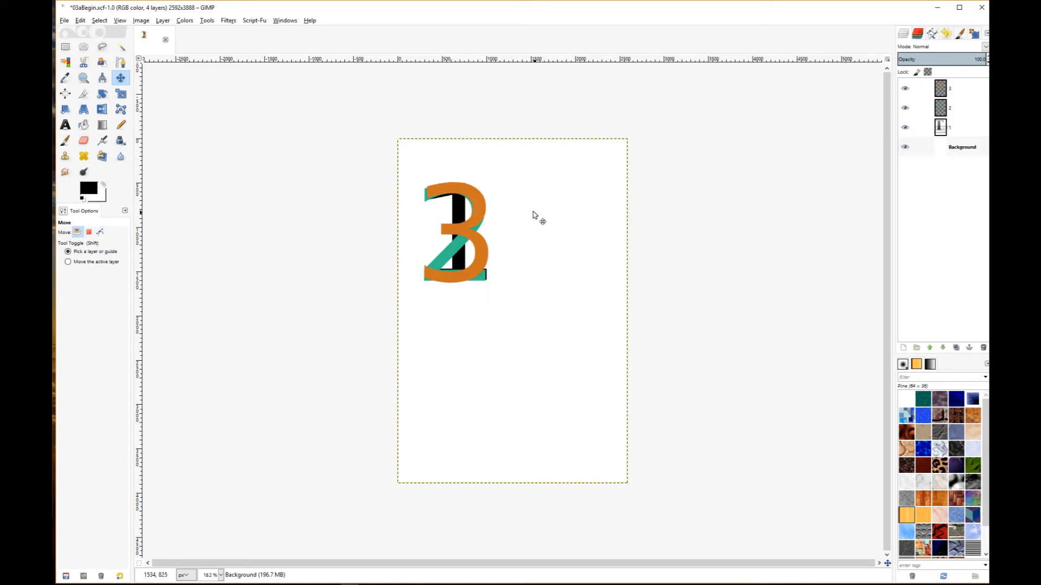
{"action": "left_click_drag", "start_coordinate": [455, 250], "coordinate": [548, 284]}
{"action": "key", "text": "ctrl+z"}
{"action": "left_click_drag", "start_coordinate": [454, 333], "coordinate": [568, 340]}
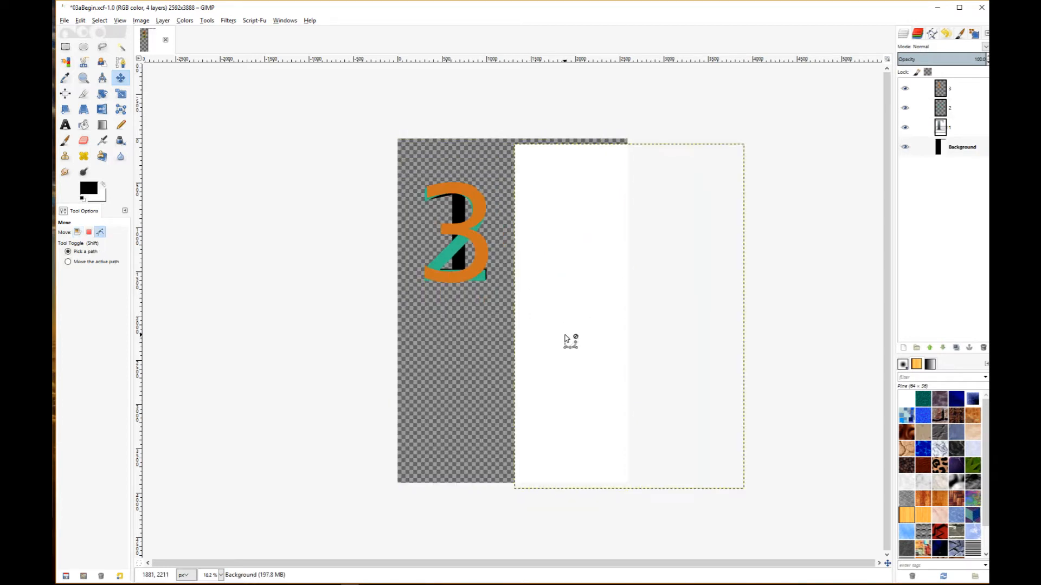
{"action": "key", "text": "ctrl+z"}
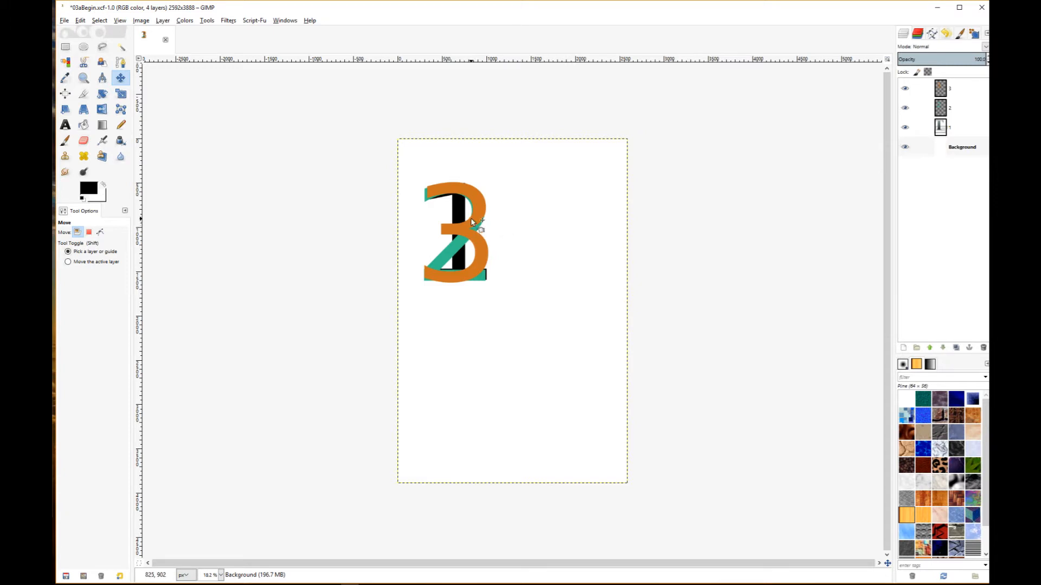
Move the orange 3 below the black 1 and the teal 2 to the right of the 1
{"action": "left_click_drag", "start_coordinate": [476, 226], "coordinate": [478, 386]}
{"action": "left_click_drag", "start_coordinate": [483, 222], "coordinate": [583, 214]}
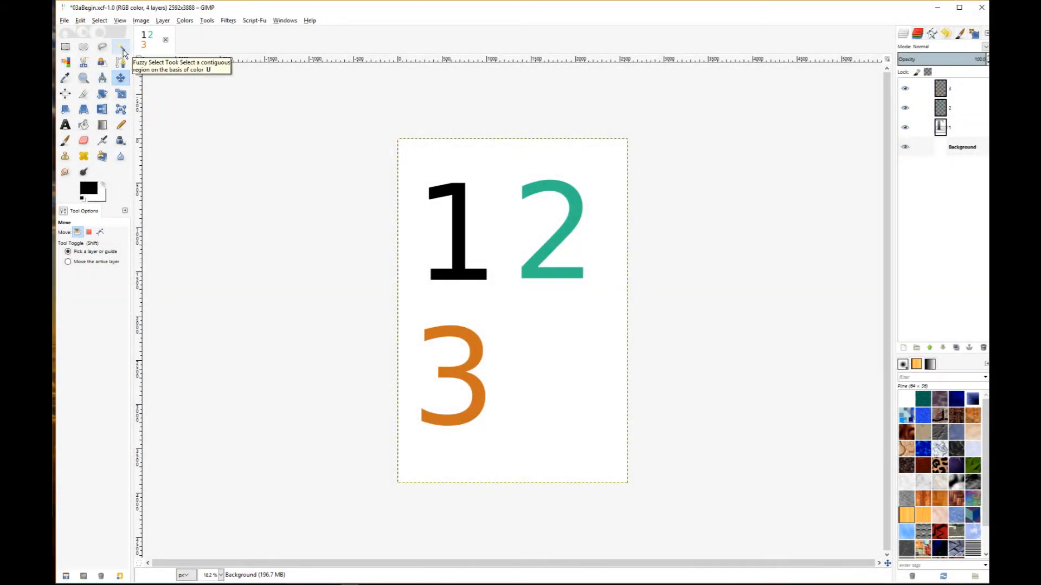
Select the orange 3 on its own layer with Fuzzy Select and bucket-fill it with the black foreground color
{"action": "left_click", "coordinate": [123, 51]}
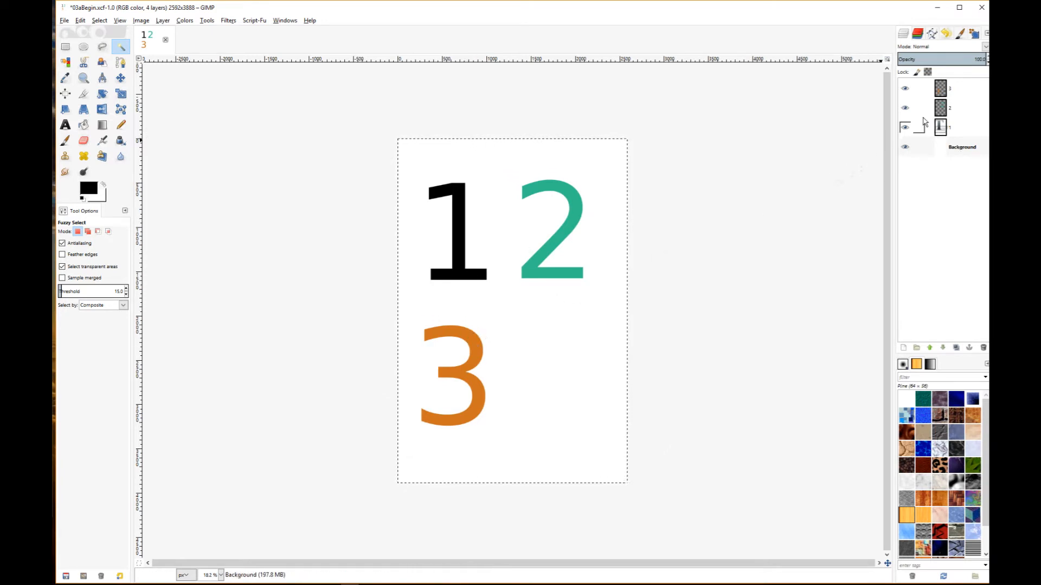
{"action": "left_click", "coordinate": [971, 93]}
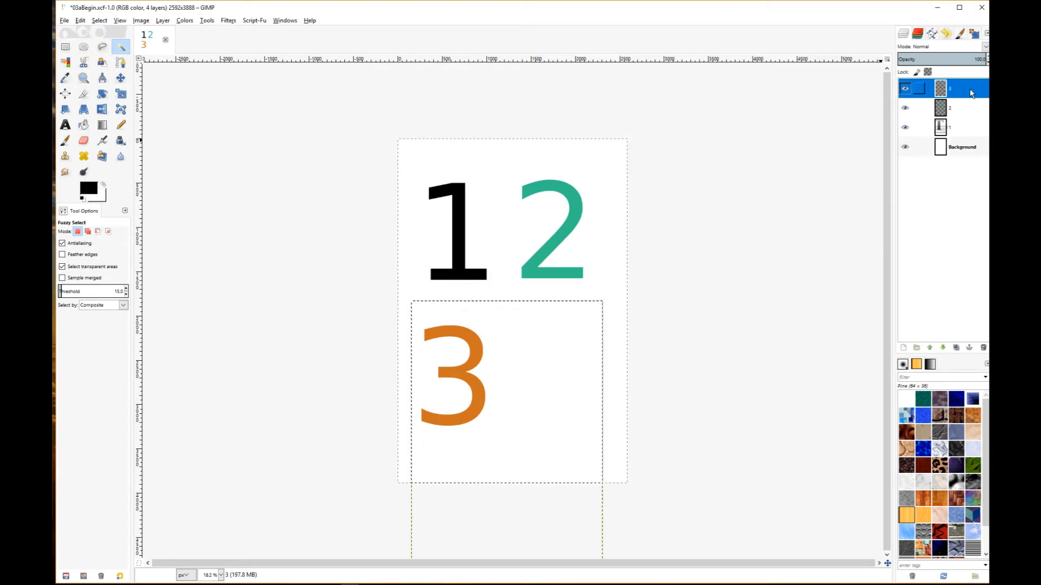
{"action": "left_click", "coordinate": [462, 336]}
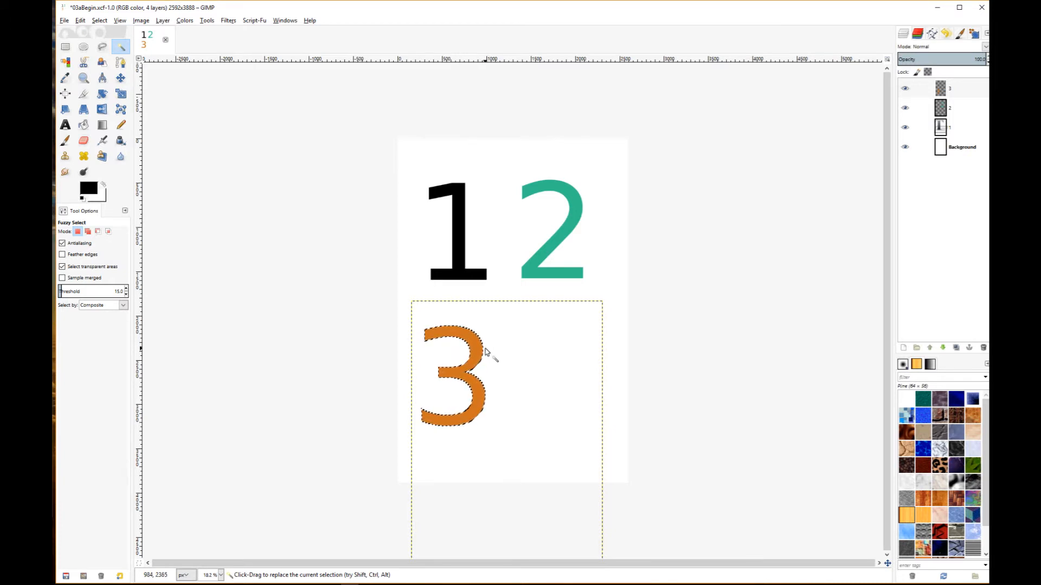
{"action": "left_click", "coordinate": [84, 127]}
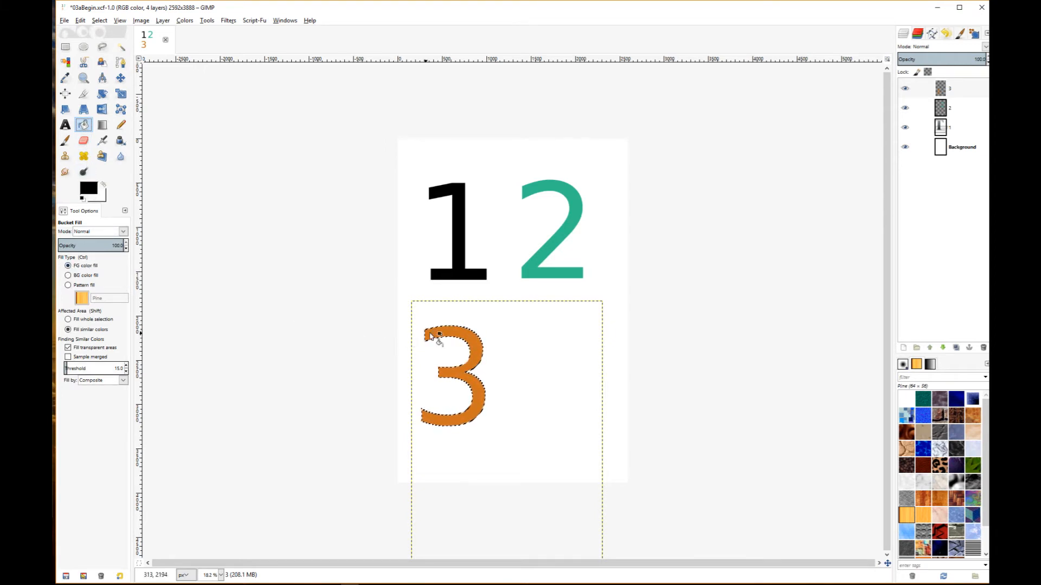
{"action": "left_click", "coordinate": [445, 334]}
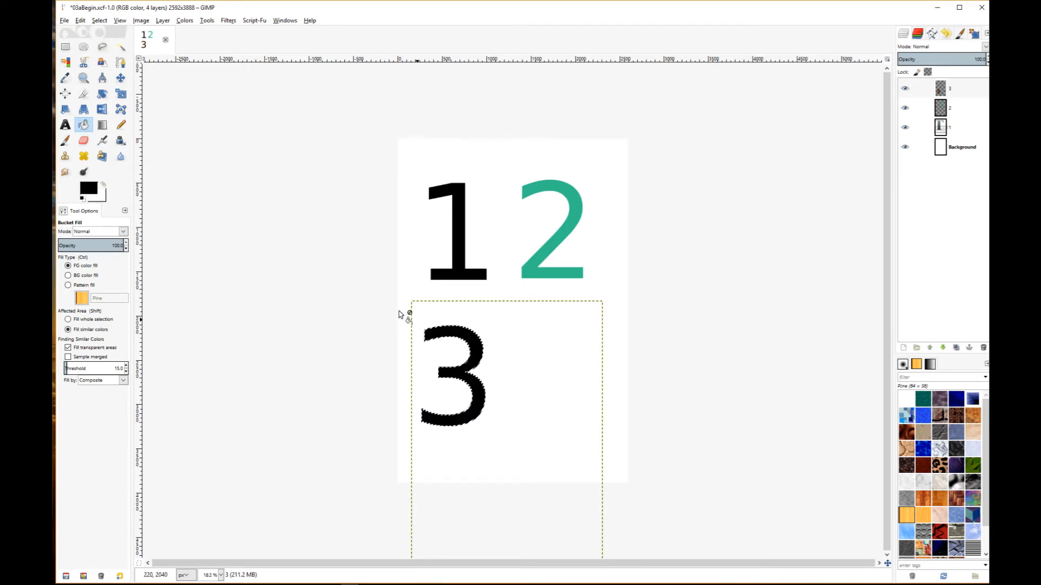
Change the foreground color to orange f4960f
{"action": "left_click", "coordinate": [92, 191]}
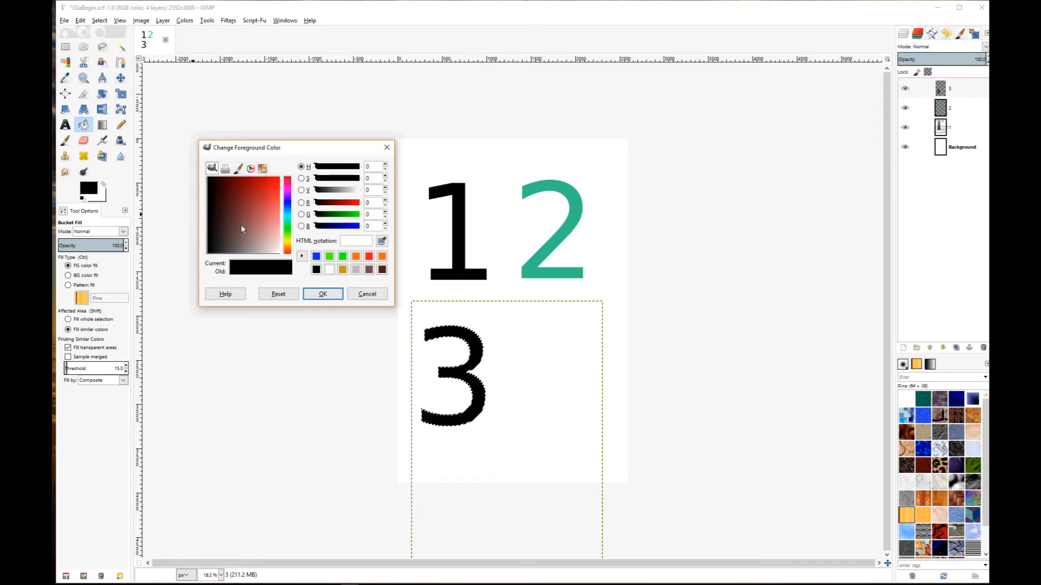
{"action": "left_click", "coordinate": [289, 246]}
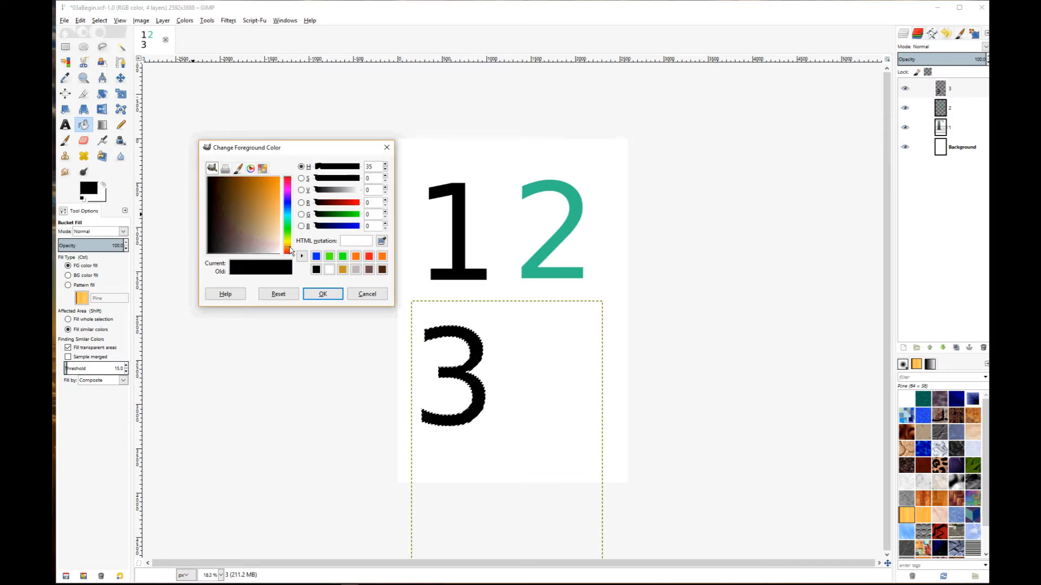
{"action": "left_click", "coordinate": [277, 185]}
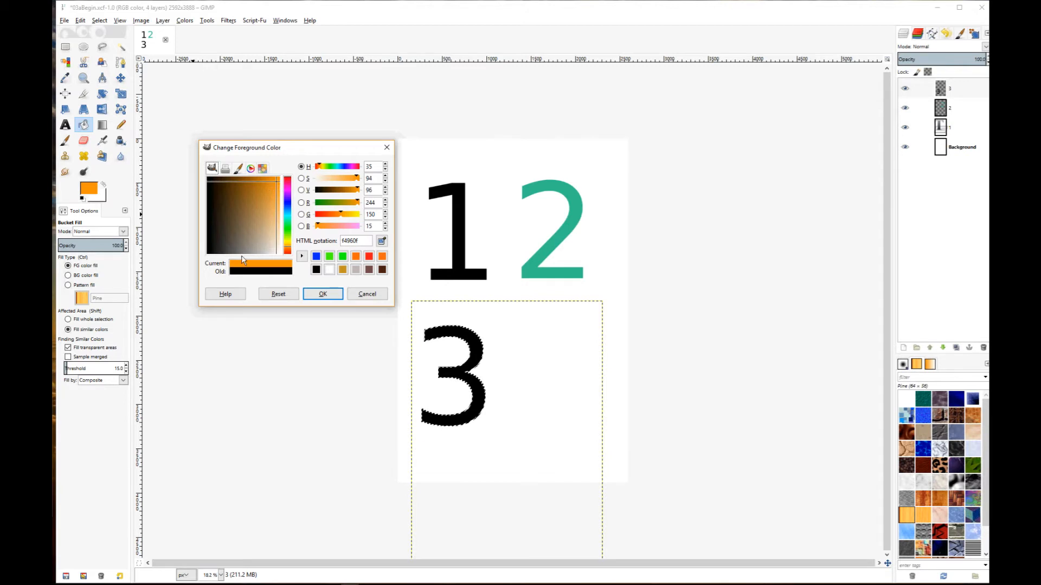
{"action": "left_click", "coordinate": [319, 294]}
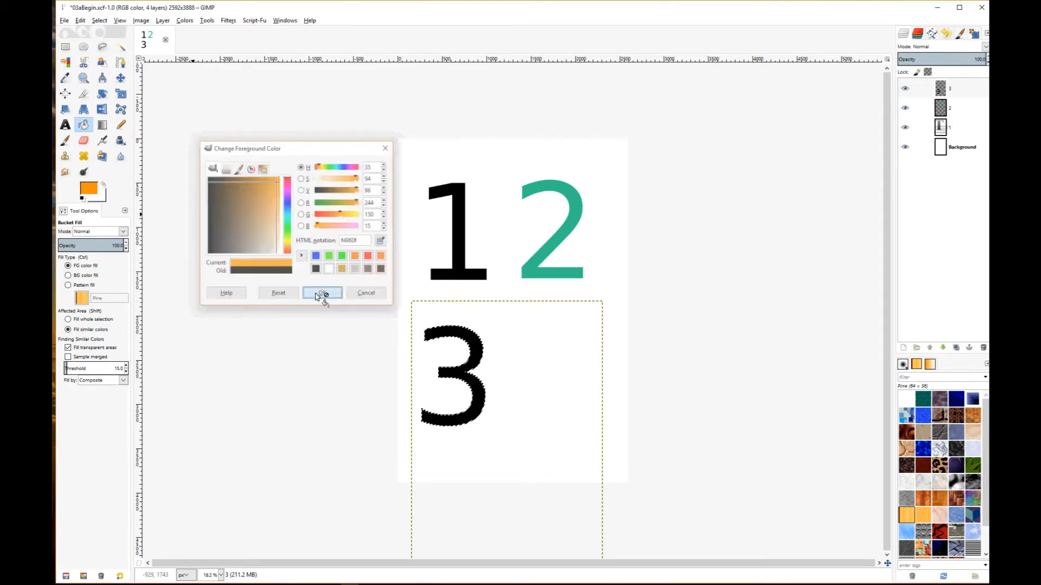
Bucket-fill the selected 3 with the orange foreground color and again with the Qbert pattern, using Fill whole selection
{"action": "left_click", "coordinate": [452, 333]}
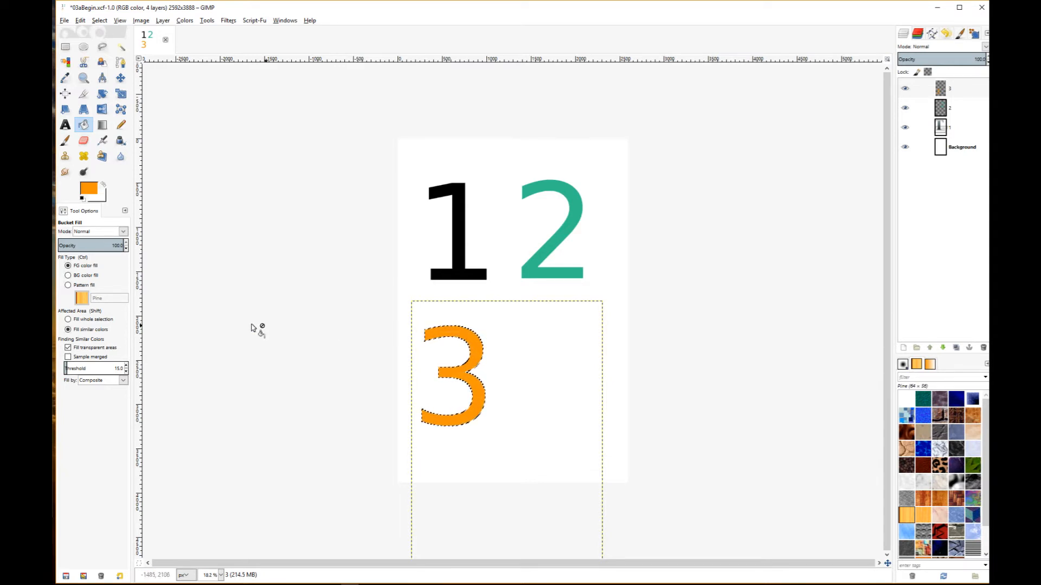
{"action": "left_click", "coordinate": [69, 286]}
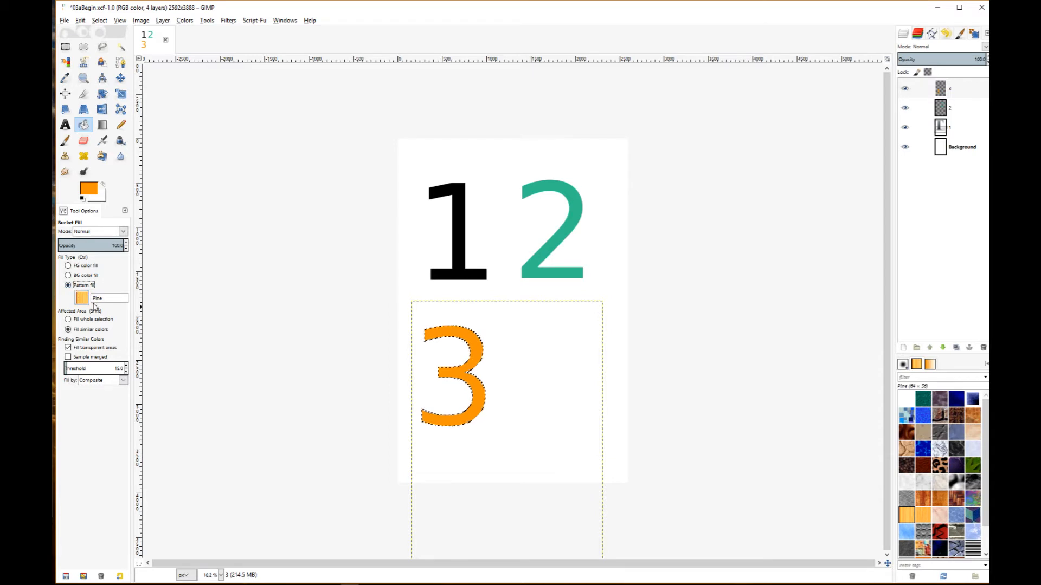
{"action": "left_click", "coordinate": [81, 301]}
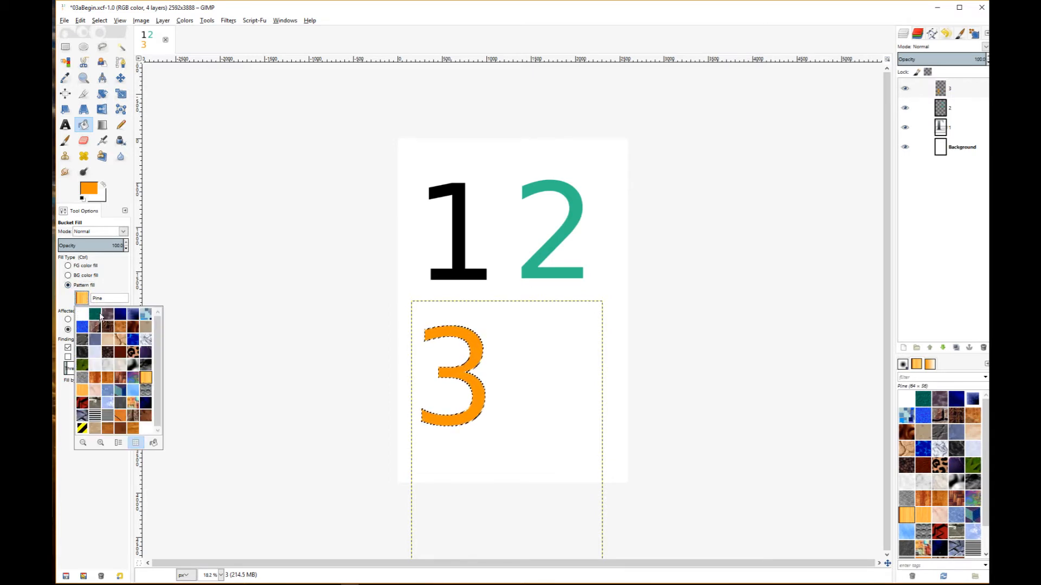
{"action": "left_click", "coordinate": [121, 392]}
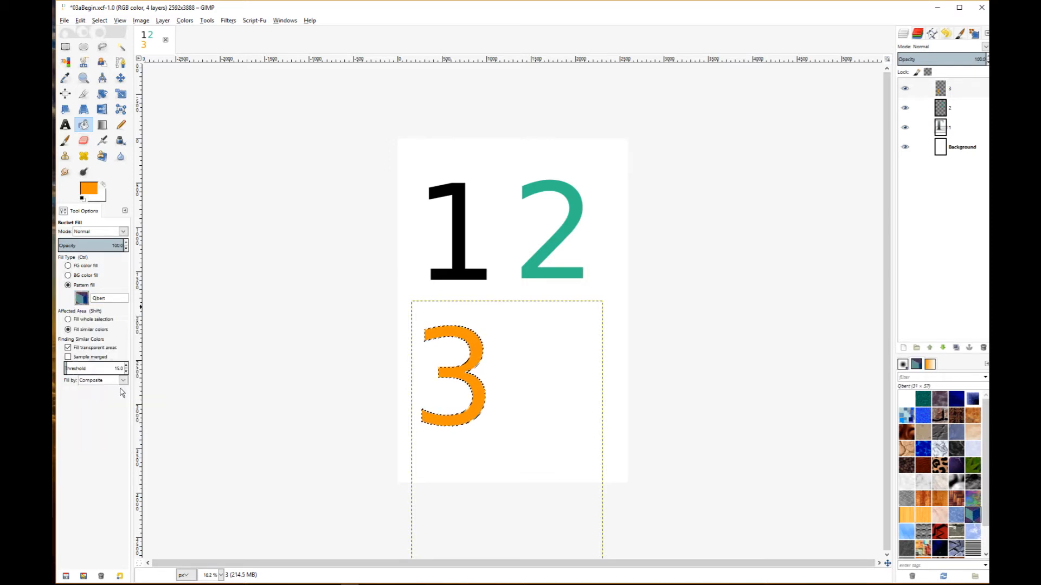
{"action": "left_click", "coordinate": [82, 321]}
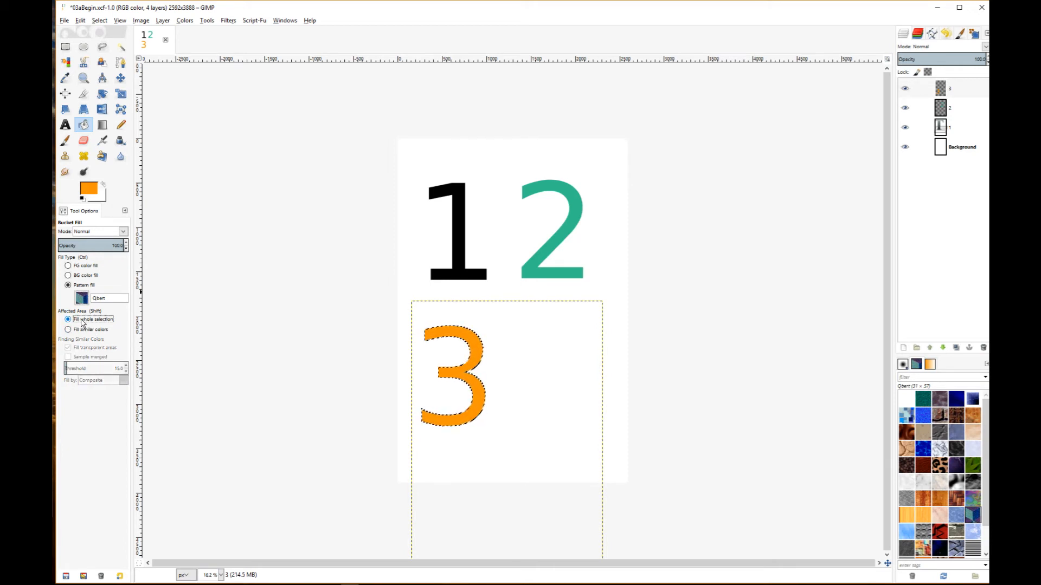
{"action": "left_click", "coordinate": [446, 336]}
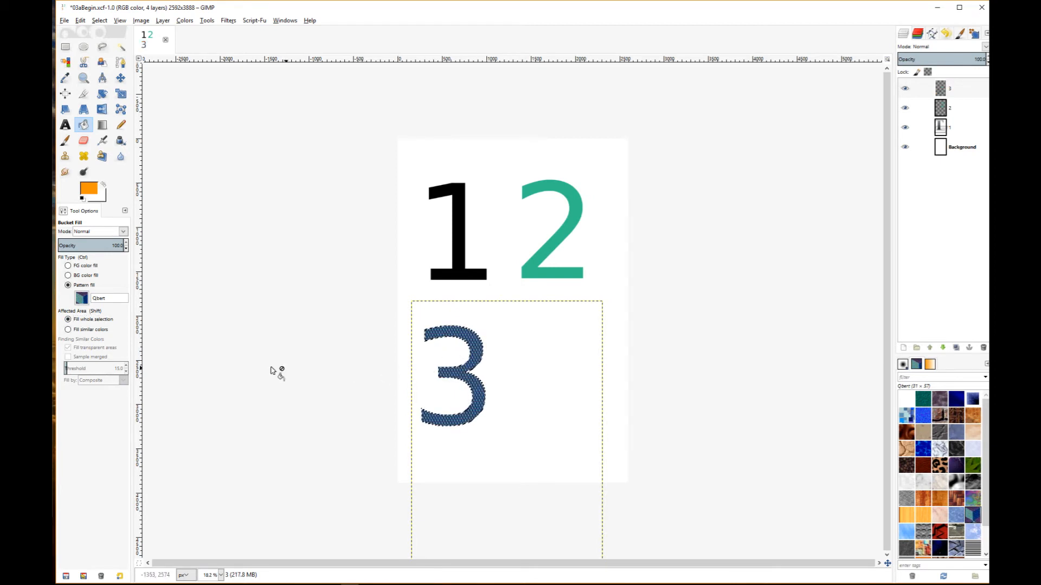
Bucket-fill the selected 3 with the Java pattern
{"action": "left_click", "coordinate": [85, 300]}
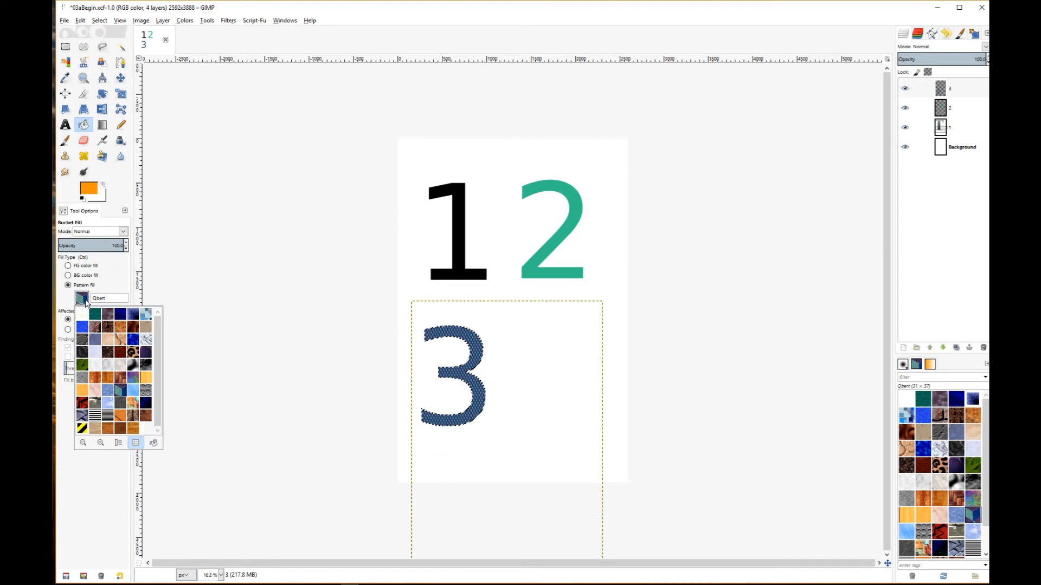
{"action": "left_click", "coordinate": [108, 353]}
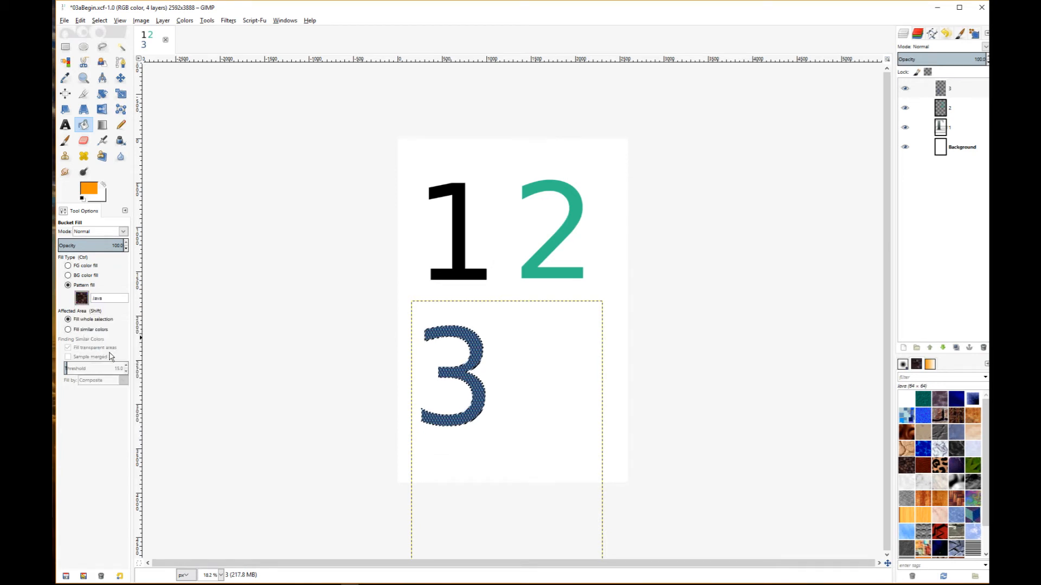
{"action": "left_click", "coordinate": [457, 330]}
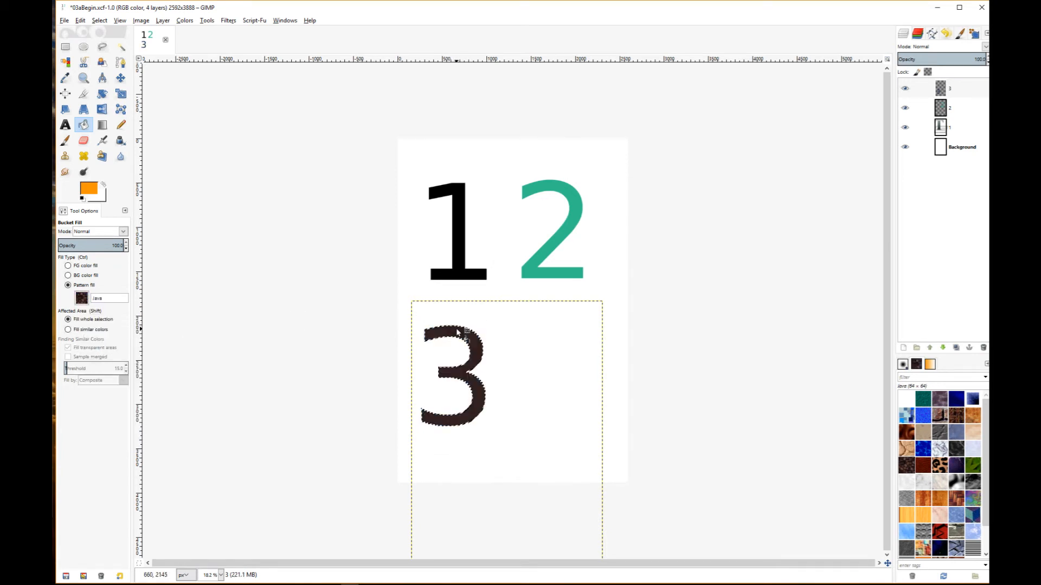
Bucket-fill the selected 3 with the Warning! pattern using Fill similar colors, and return the affected area to Fill whole selection
{"action": "left_click", "coordinate": [84, 330]}
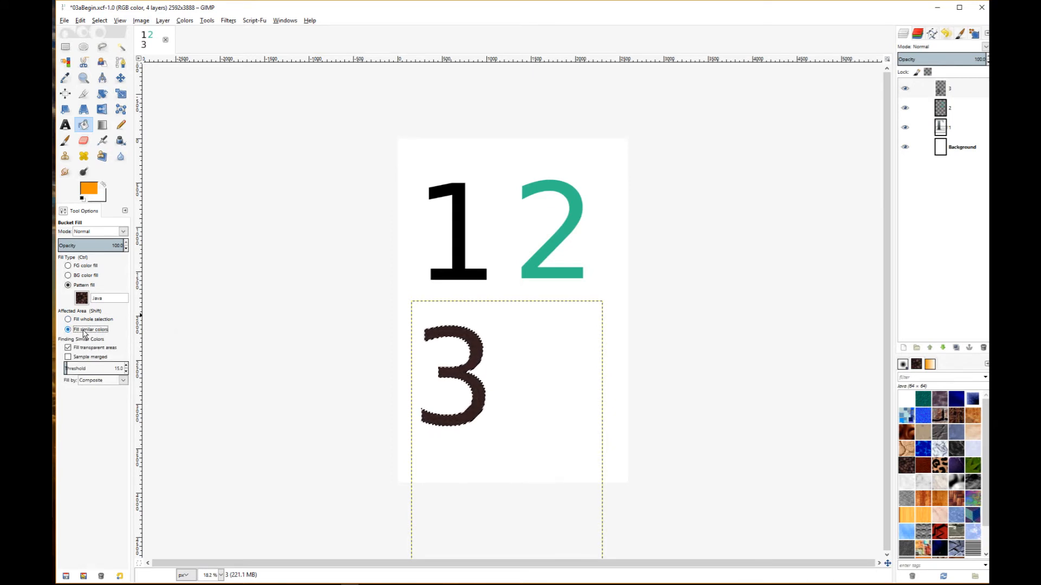
{"action": "left_click", "coordinate": [82, 299]}
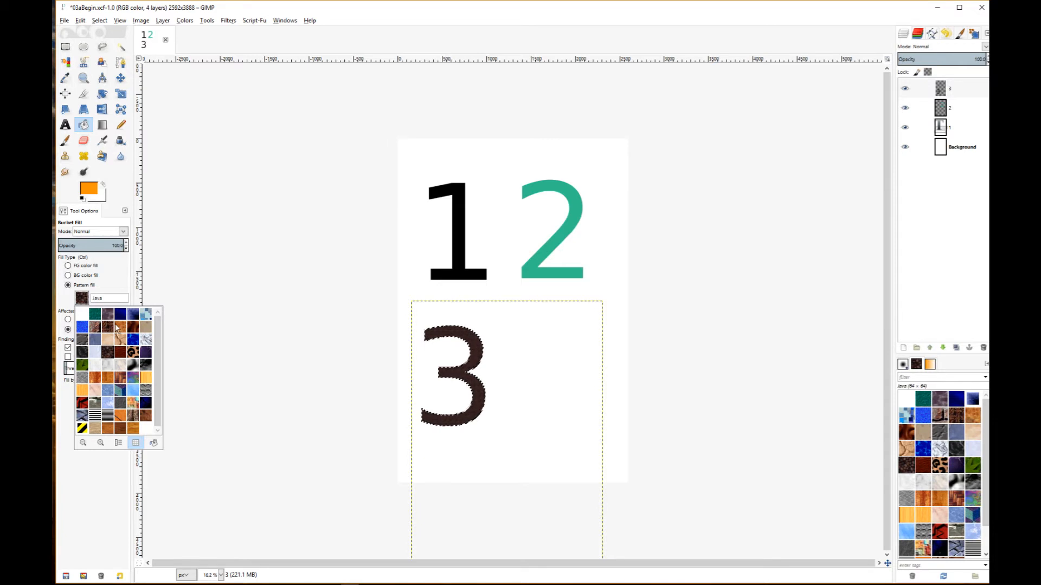
{"action": "left_click", "coordinate": [81, 429]}
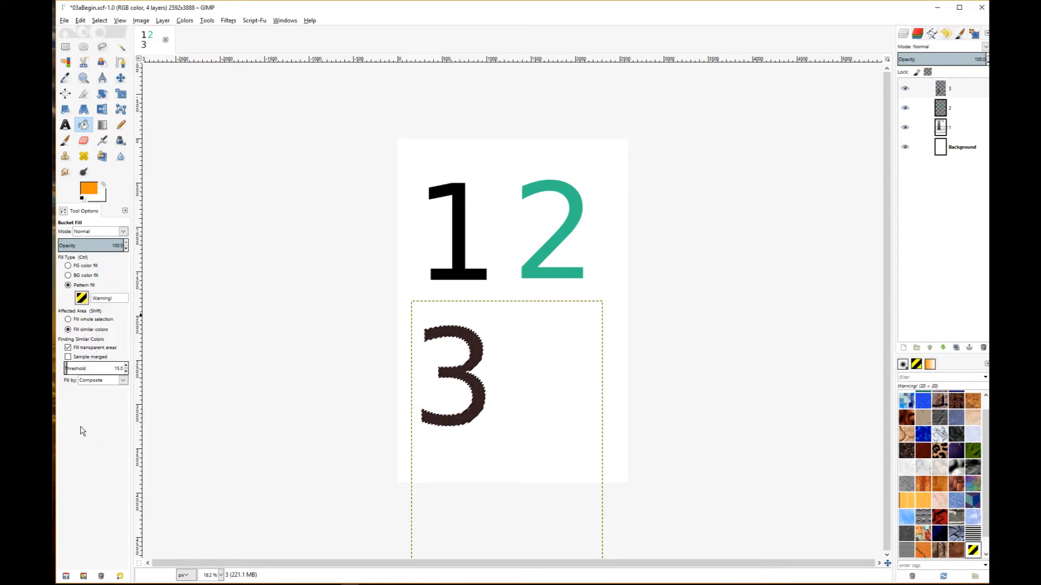
{"action": "left_click", "coordinate": [449, 334]}
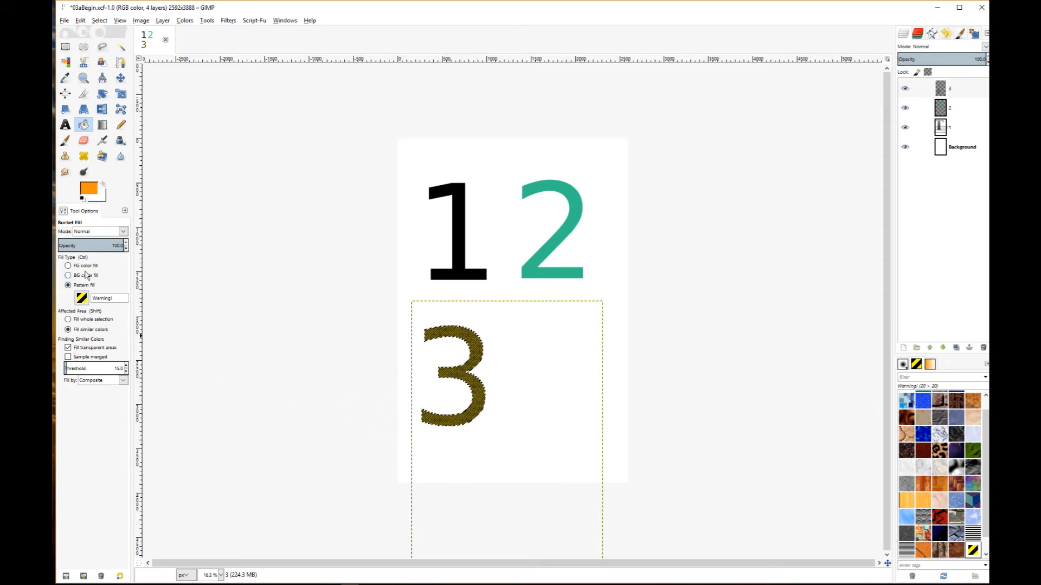
{"action": "left_click", "coordinate": [89, 320]}
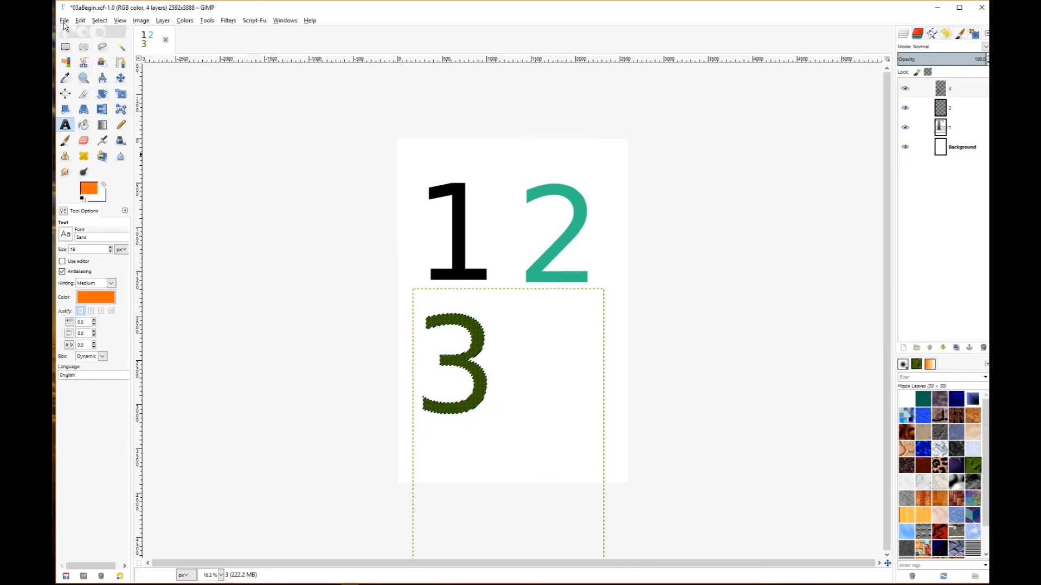
Create a new 640 × 480 px image filled with the foreground color
{"action": "left_click", "coordinate": [64, 22]}
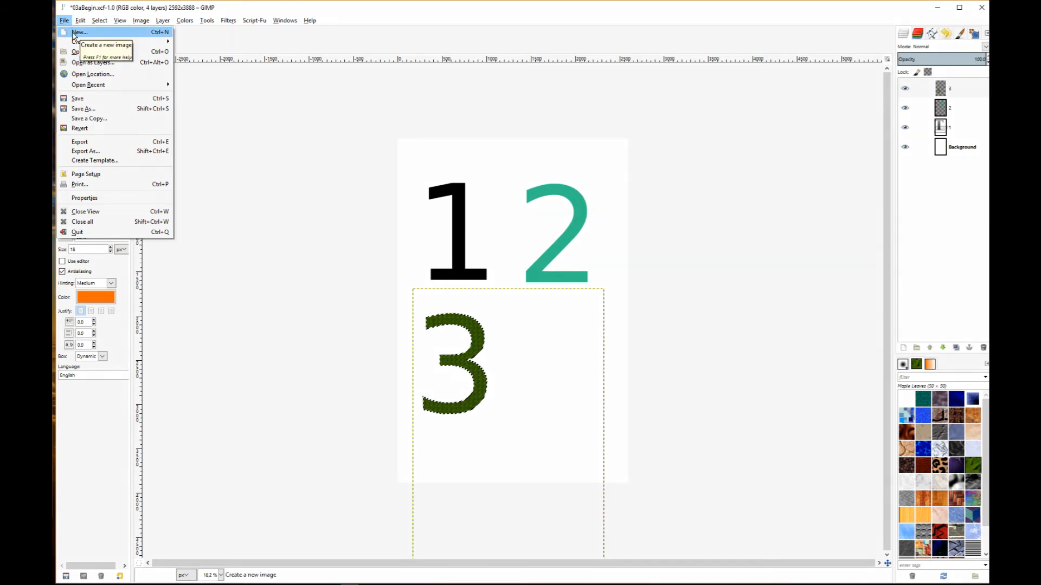
{"action": "left_click", "coordinate": [75, 33]}
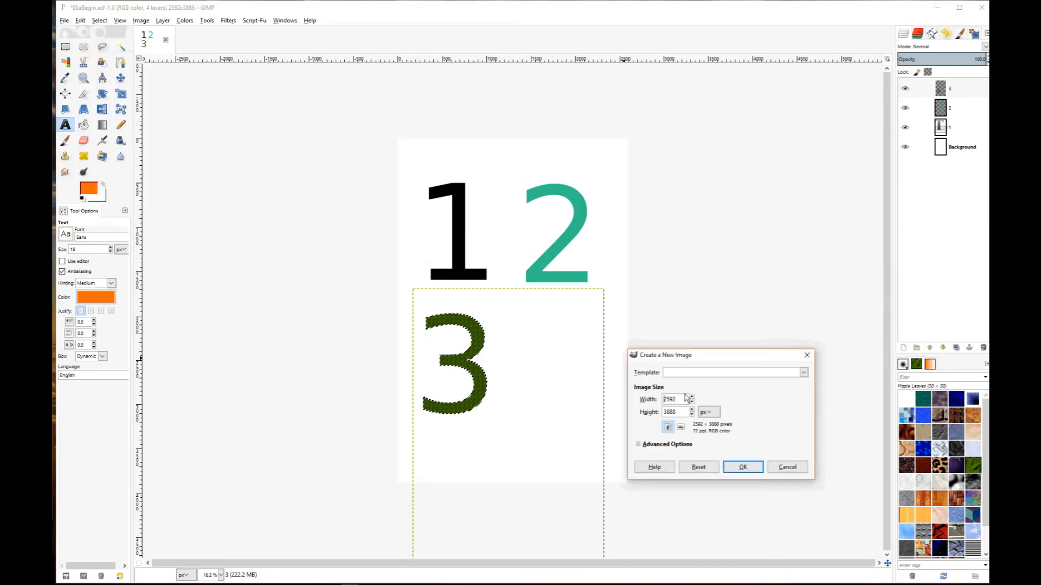
{"action": "left_click_drag", "start_coordinate": [682, 400], "coordinate": [636, 402]}
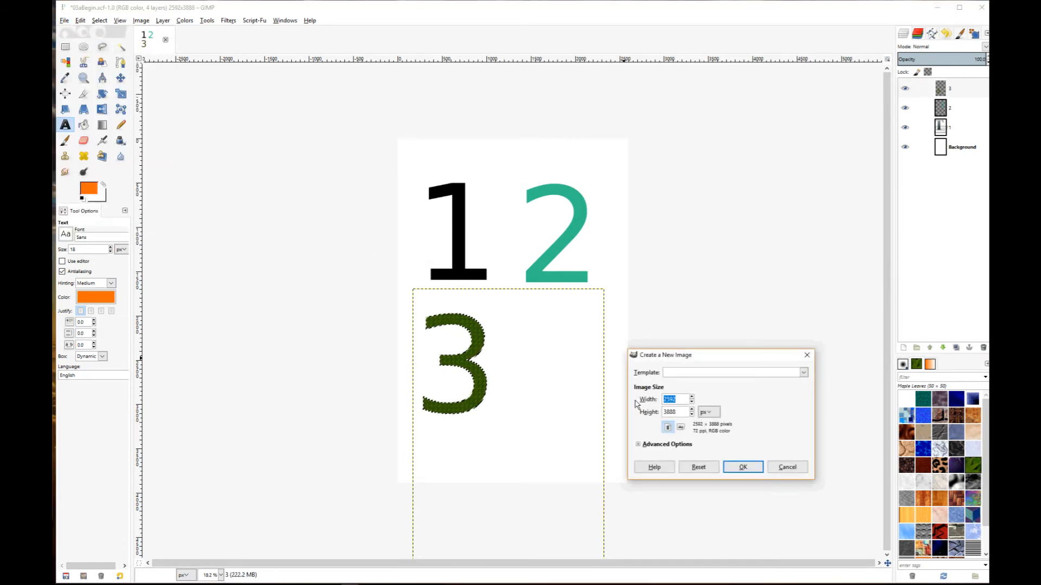
{"action": "type", "text": "640"}
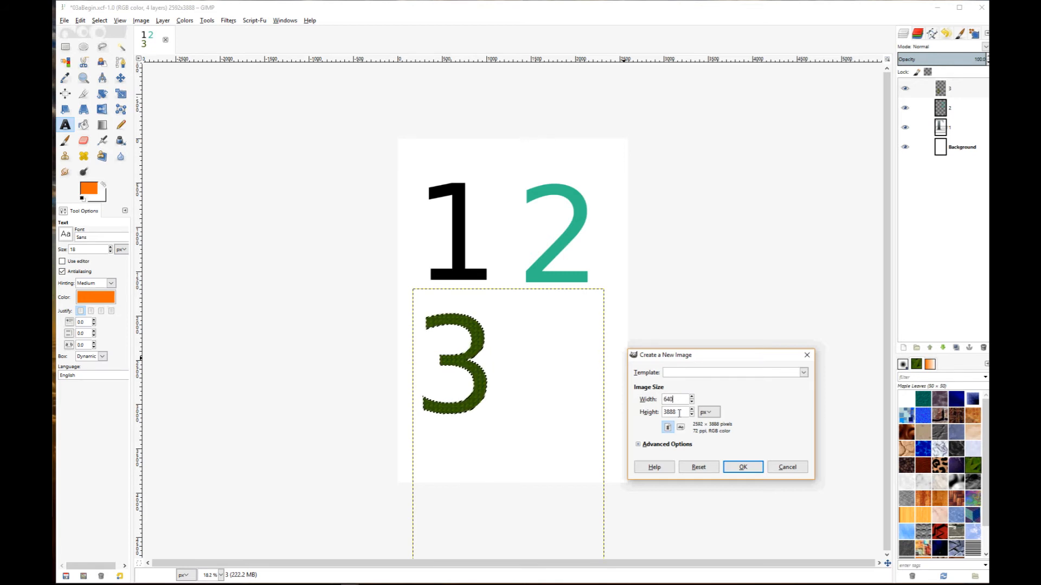
{"action": "left_click_drag", "start_coordinate": [680, 413], "coordinate": [642, 418]}
{"action": "type", "text": "480"}
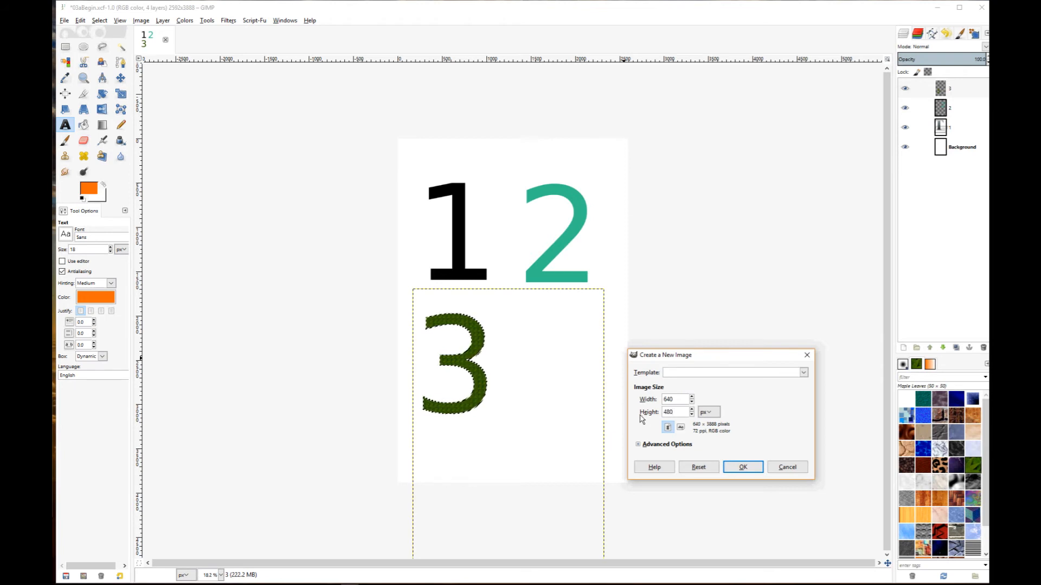
{"action": "left_click", "coordinate": [638, 445]}
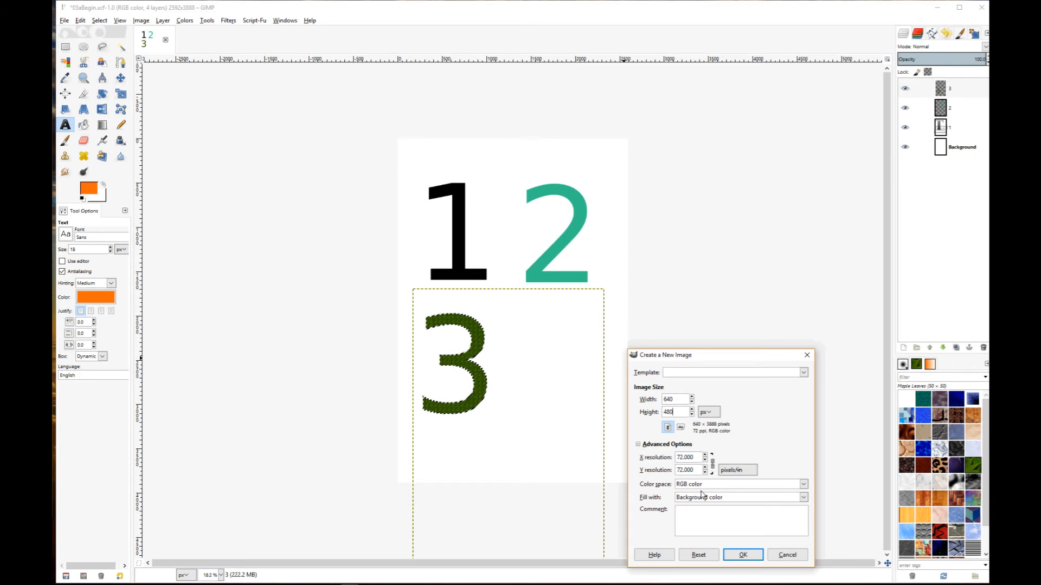
{"action": "left_click", "coordinate": [803, 497]}
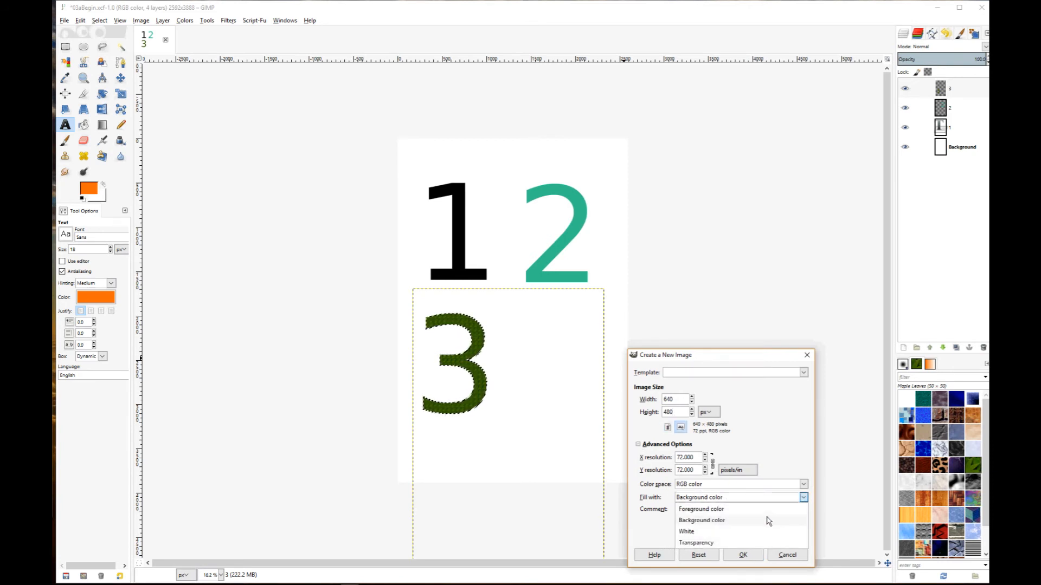
{"action": "left_click", "coordinate": [713, 513]}
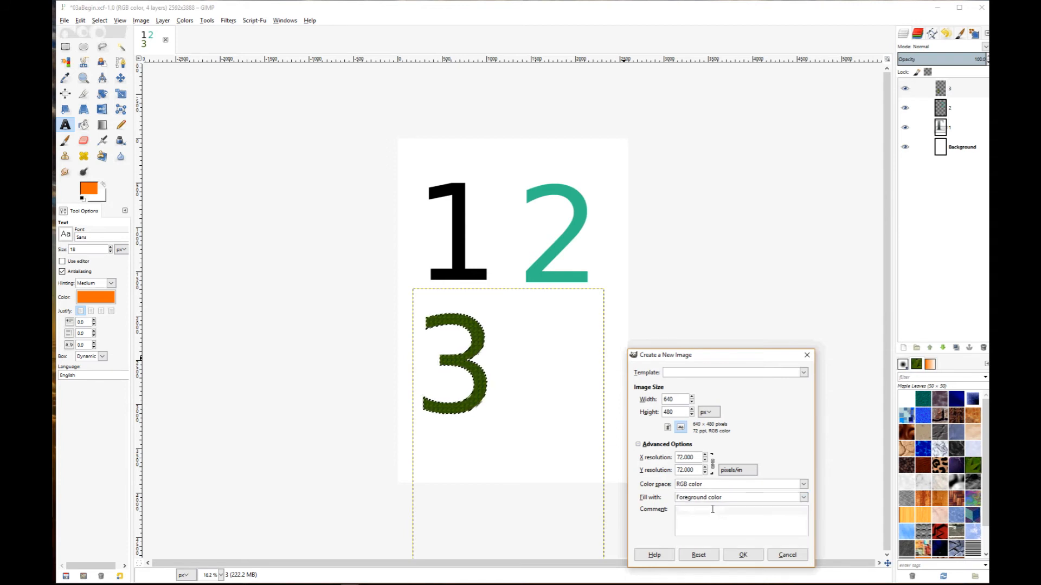
{"action": "left_click", "coordinate": [743, 555]}
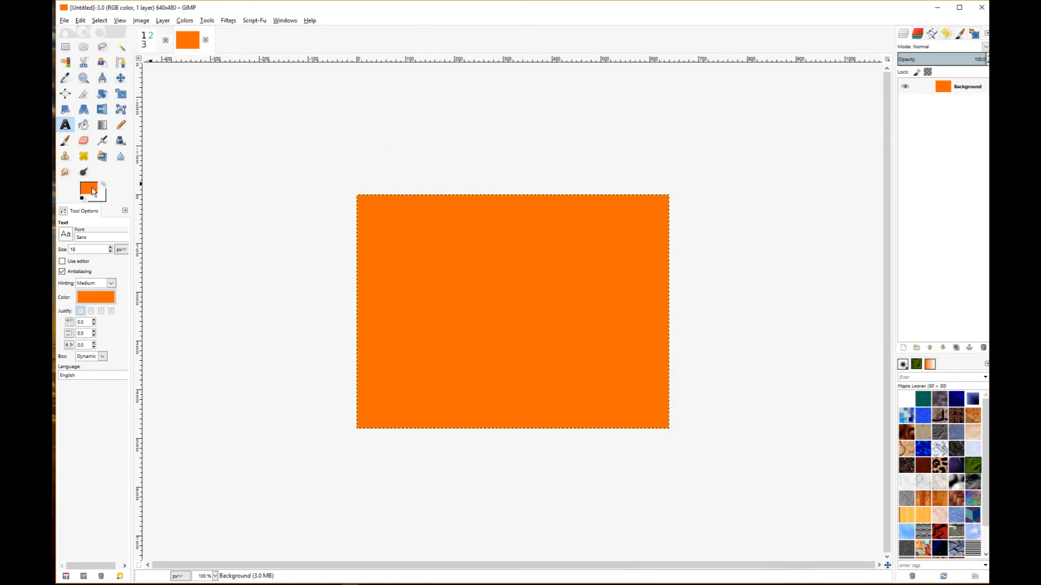
Draw a text box about 383 × 88 px in the upper part of the orange canvas and set its text color to green 42fb09
{"action": "left_click", "coordinate": [89, 190]}
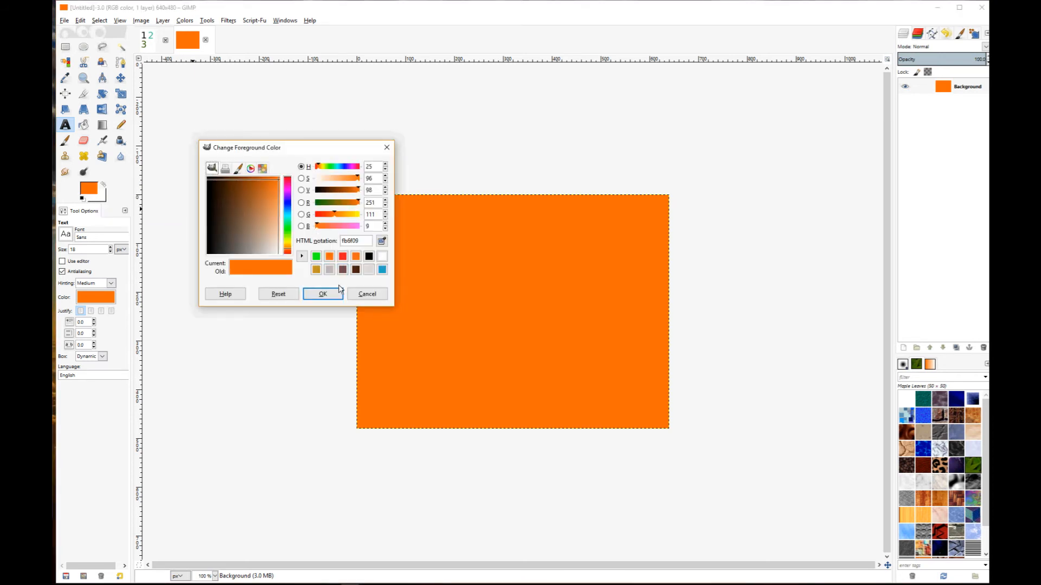
{"action": "left_click", "coordinate": [367, 294]}
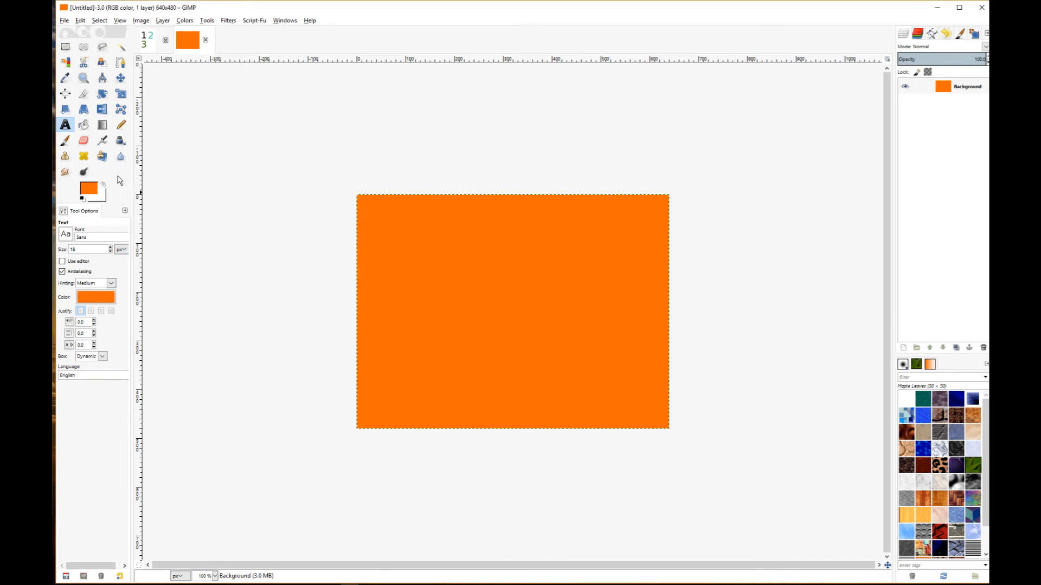
{"action": "left_click", "coordinate": [64, 125]}
{"action": "left_click_drag", "start_coordinate": [378, 218], "coordinate": [561, 261]}
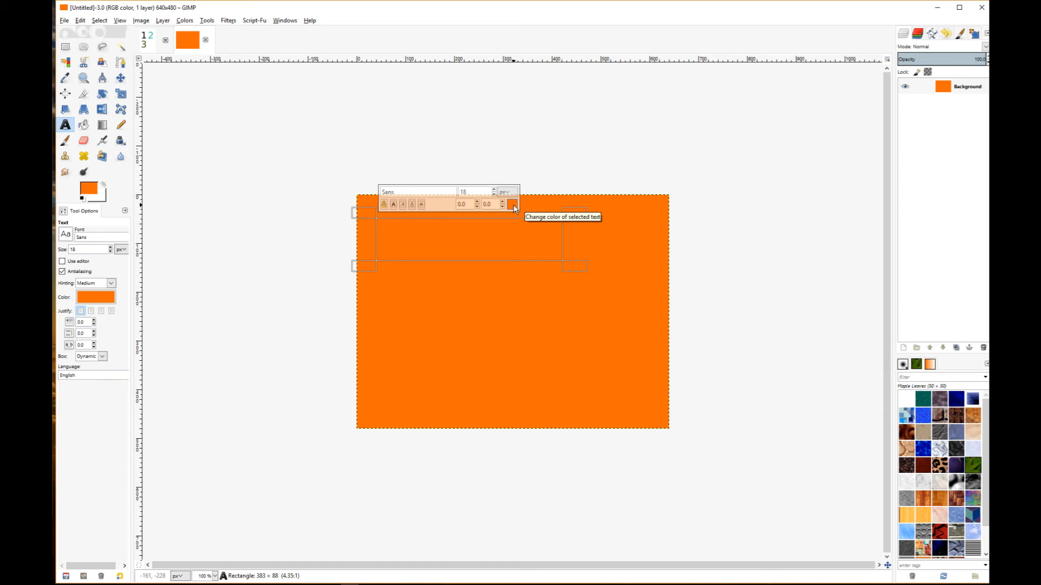
{"action": "left_click", "coordinate": [513, 207]}
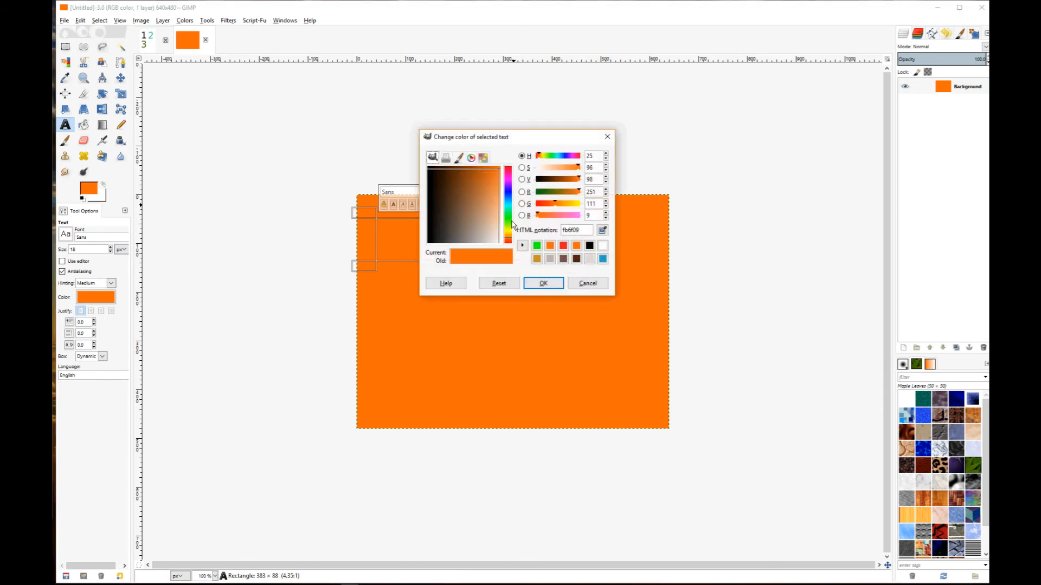
{"action": "left_click", "coordinate": [509, 223]}
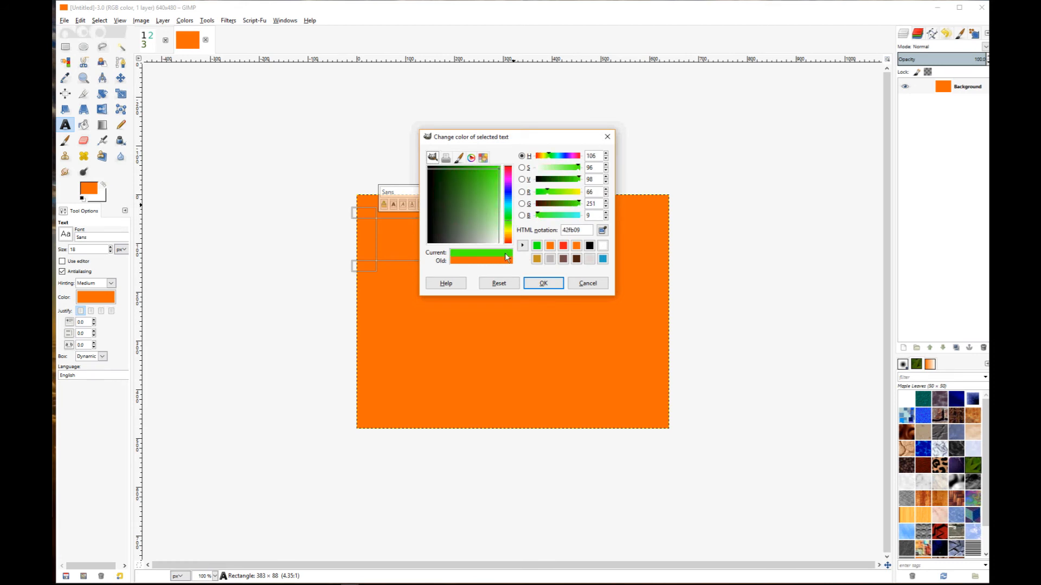
{"action": "left_click", "coordinate": [543, 283]}
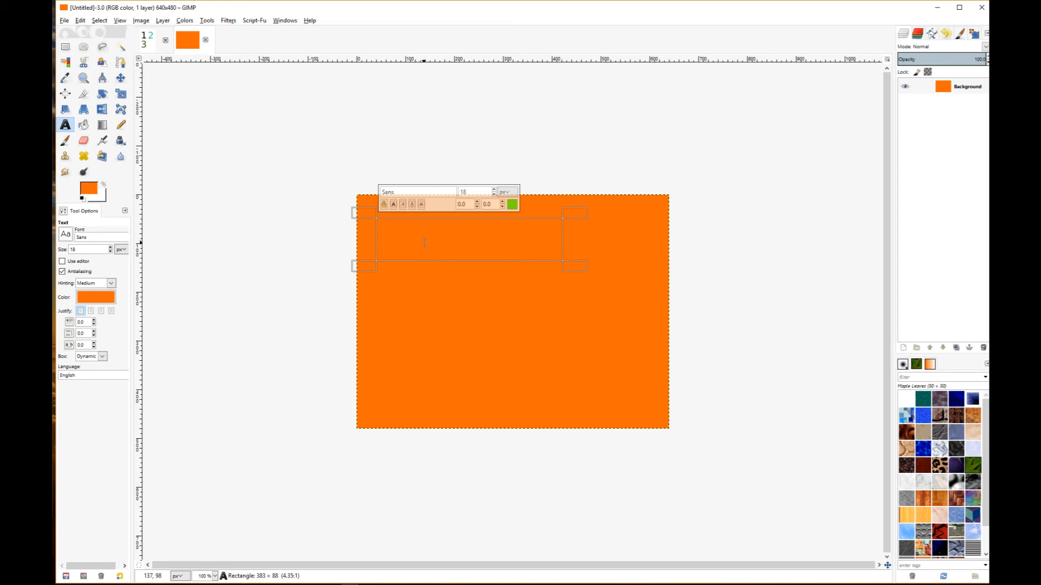
Enter "Pugsley" in the text box and enlarge the text to about 58 px
{"action": "type", "text": "Pugsley"}
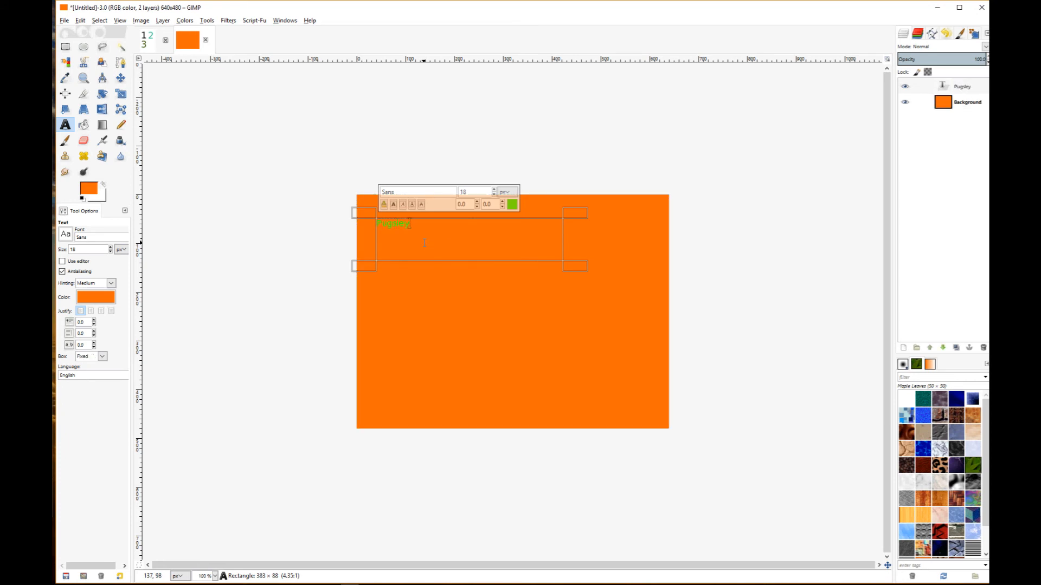
{"action": "left_click_drag", "start_coordinate": [410, 223], "coordinate": [375, 221]}
{"action": "left_click", "coordinate": [494, 189]}
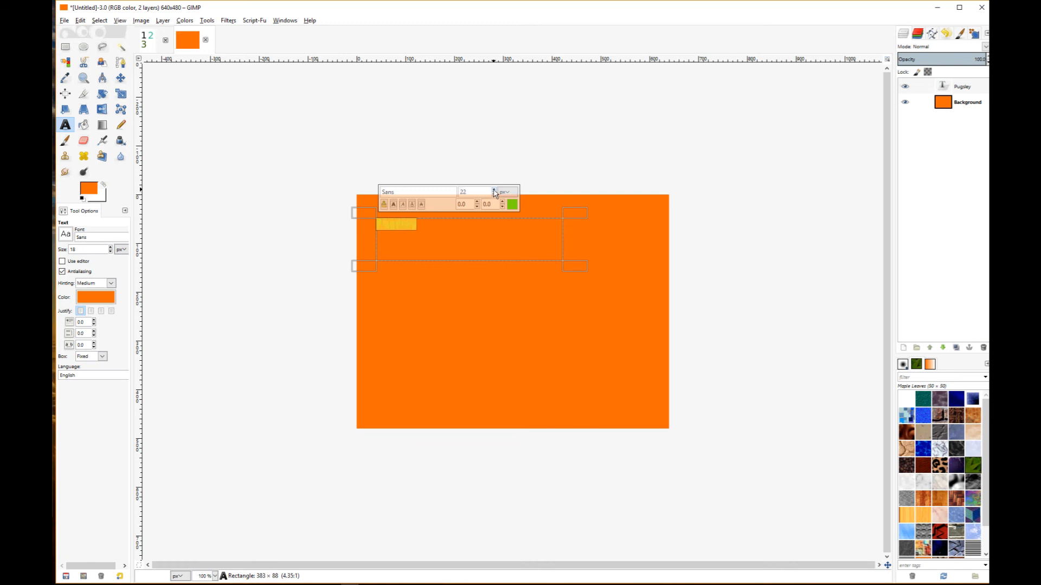
{"action": "left_click", "coordinate": [494, 190]}
{"action": "left_click", "coordinate": [493, 189]}
{"action": "left_click", "coordinate": [494, 190]}
{"action": "left_click", "coordinate": [494, 189]}
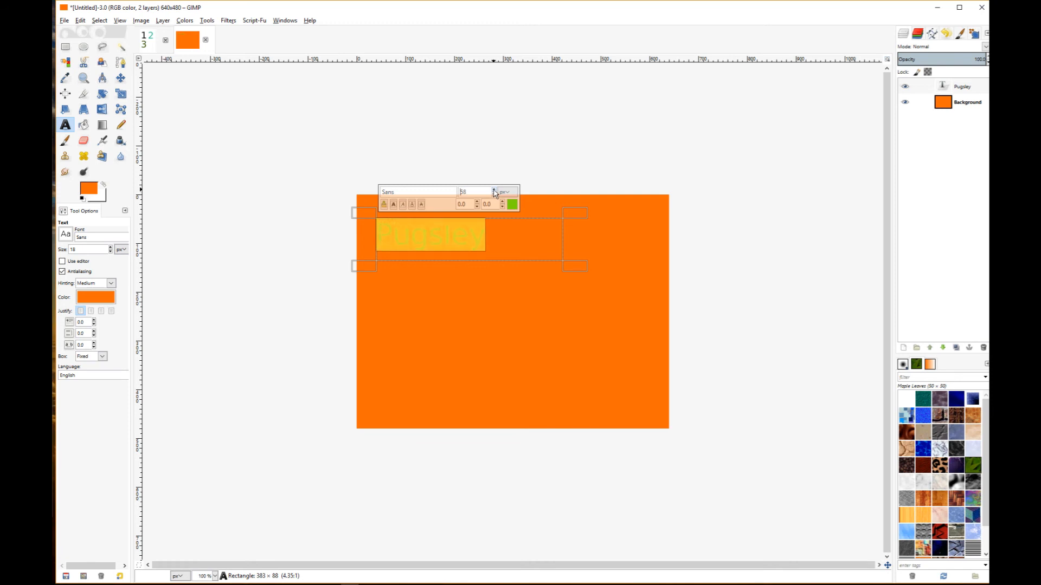
{"action": "left_click", "coordinate": [622, 174]}
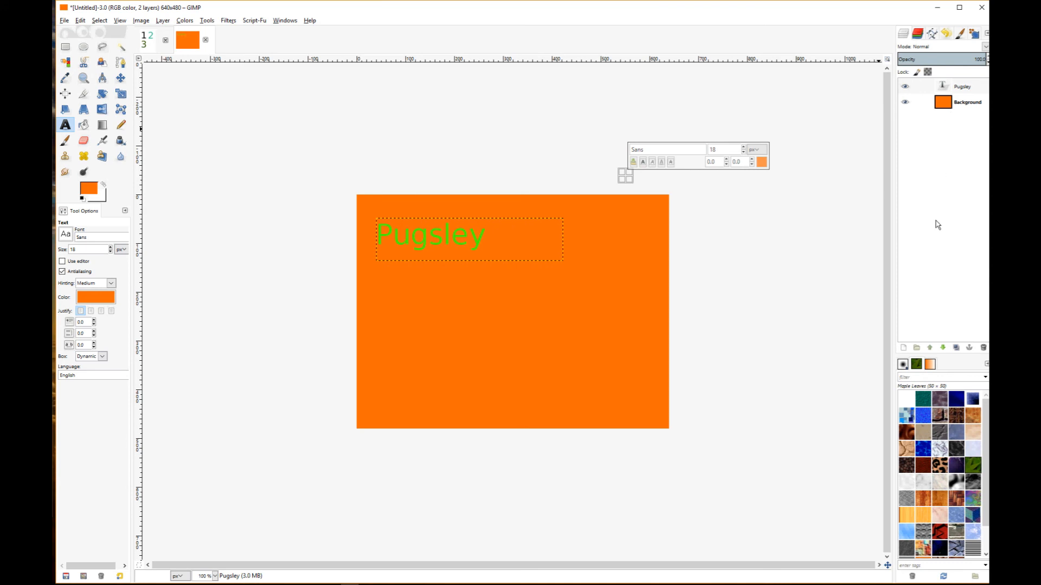
{"action": "left_click", "coordinate": [85, 127]}
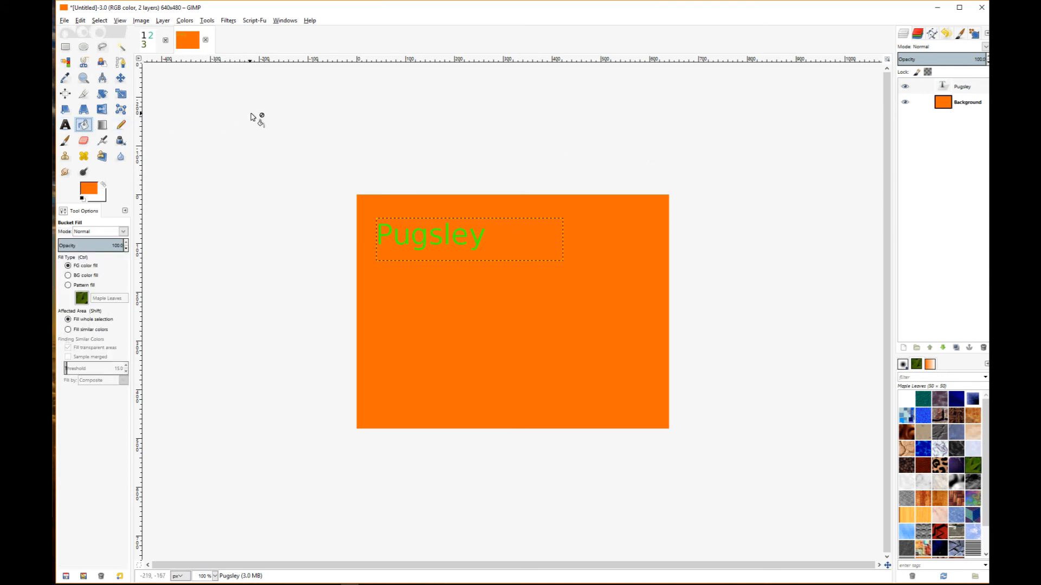
{"action": "left_click", "coordinate": [65, 126]}
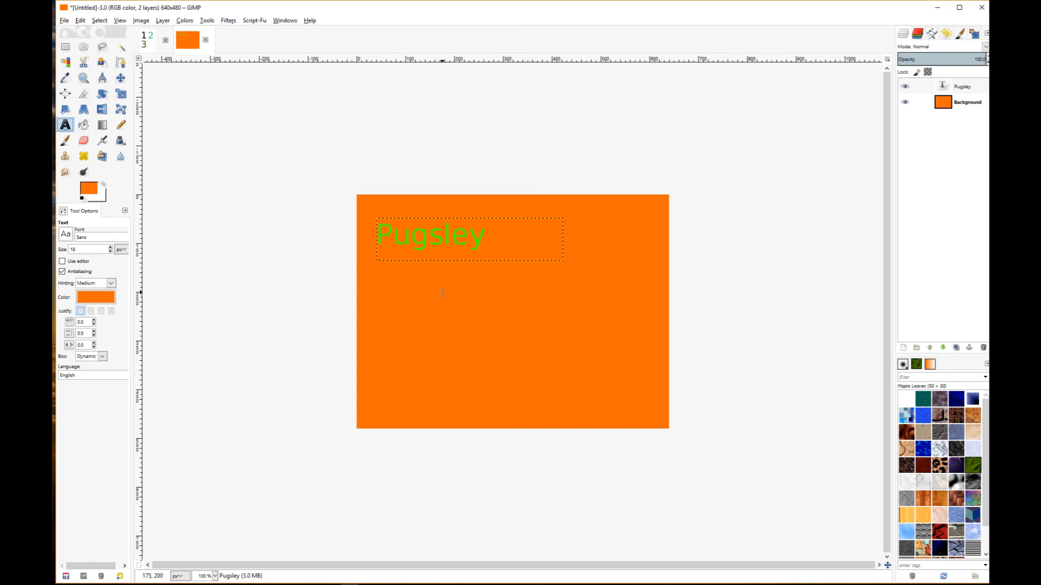
Draw a second text box about 399 × 121 px below Pugsley and set its text color to blue 092bfb
{"action": "left_click_drag", "start_coordinate": [442, 292], "coordinate": [636, 351]}
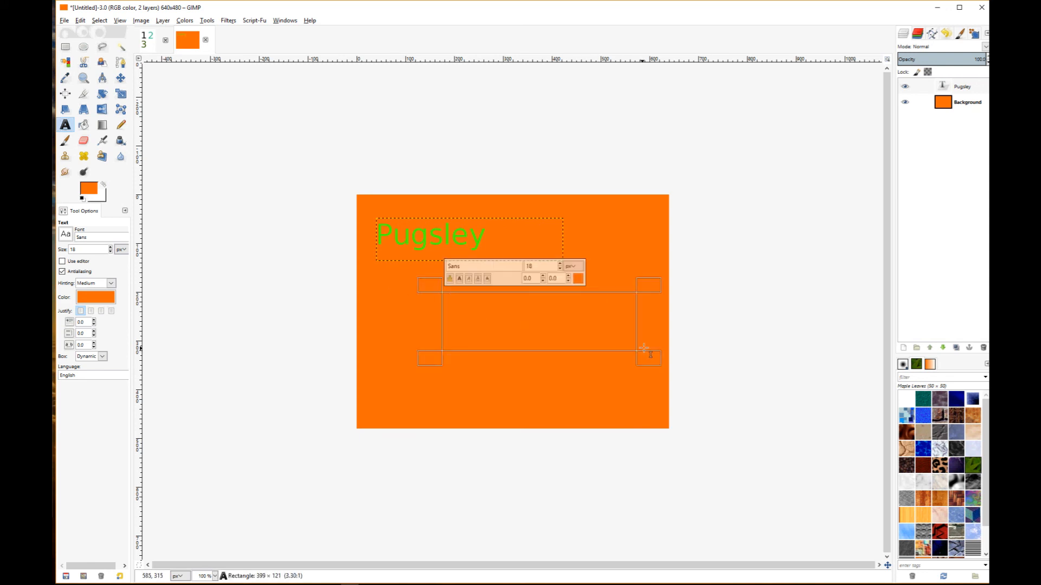
{"action": "left_click", "coordinate": [579, 278]}
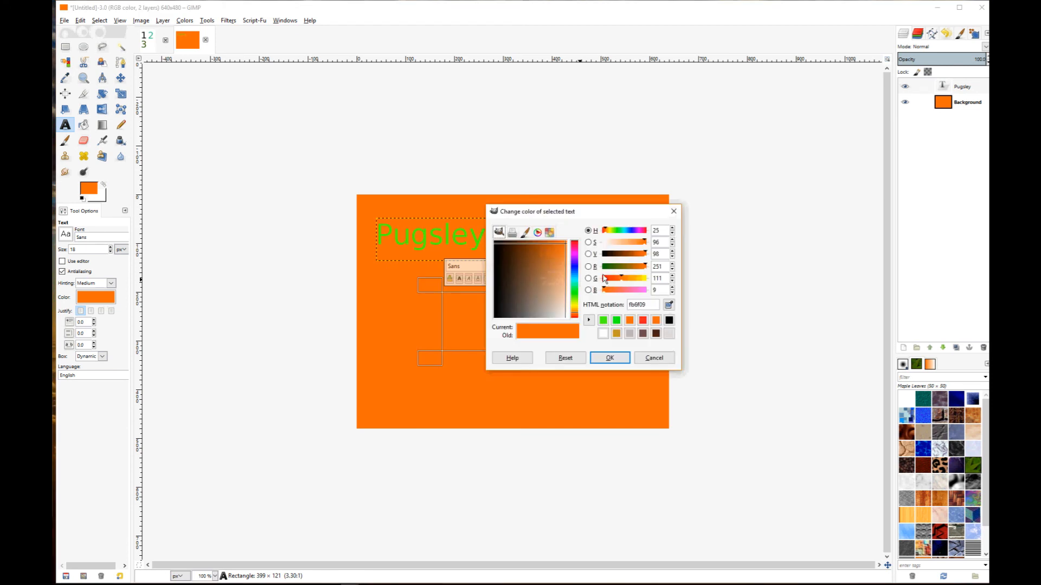
{"action": "left_click", "coordinate": [573, 269]}
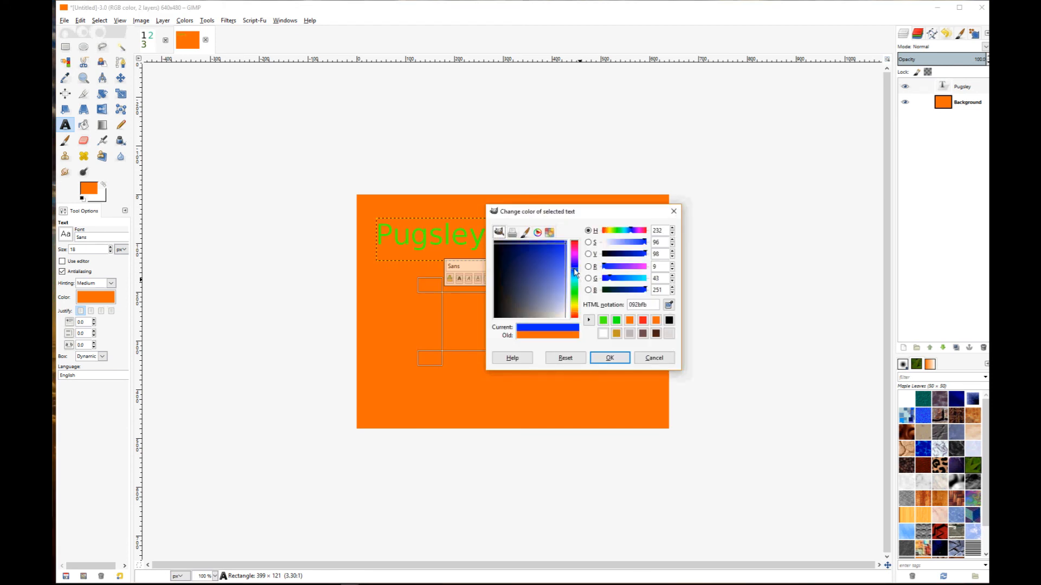
{"action": "left_click", "coordinate": [609, 358]}
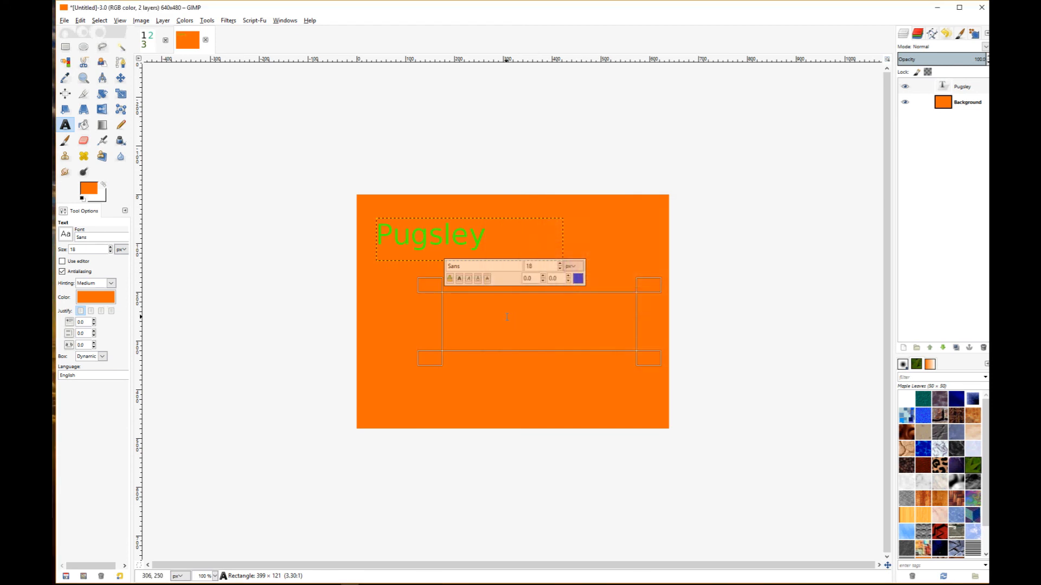
Enter "Addams" in the new text box, clearing the first entry and retyping it
{"action": "type", "text": "Addams"}
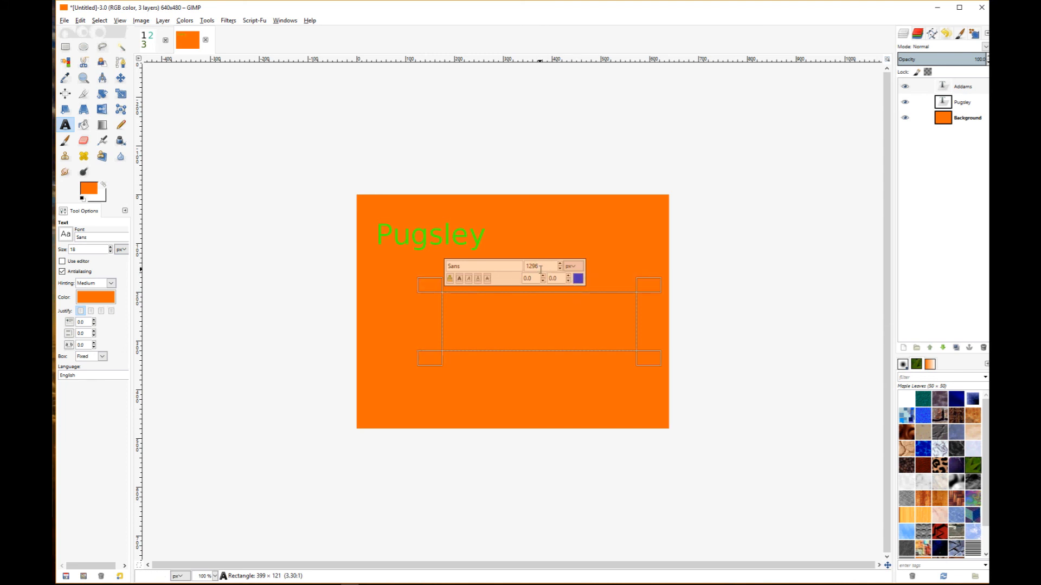
{"action": "key", "text": "BackSpace"}
{"action": "key", "text": "BackSpace"}
{"action": "key", "text": "BackSpace"}
{"action": "key", "text": "BackSpace"}
{"action": "key", "text": "BackSpace"}
{"action": "key", "text": "BackSpace"}
{"action": "type", "text": "Addams"}
Select the whole word "Addams" and change its color to blue 092bfb
{"action": "left_click_drag", "start_coordinate": [476, 298], "coordinate": [414, 300]}
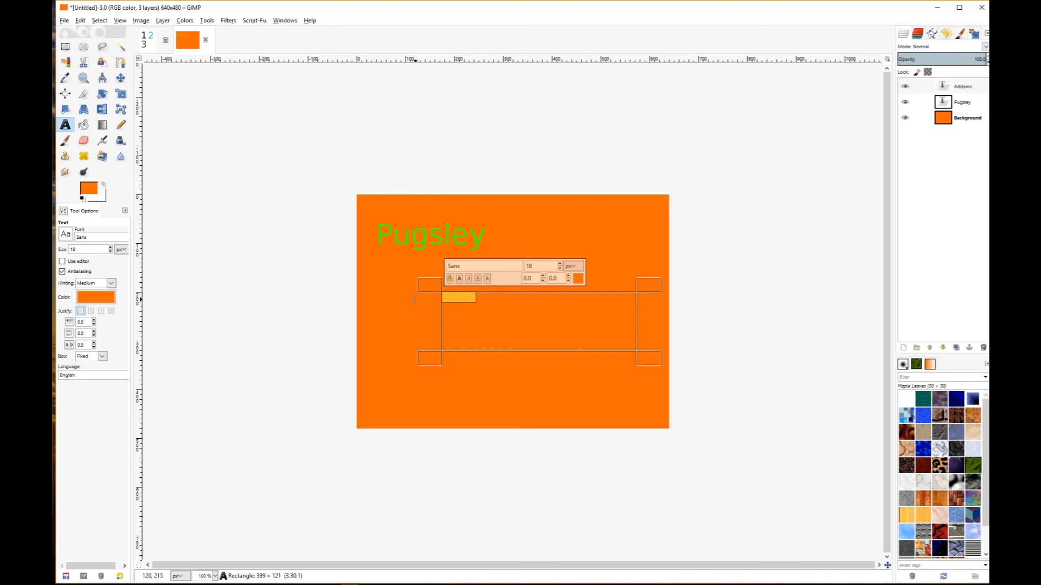
{"action": "left_click", "coordinate": [578, 278]}
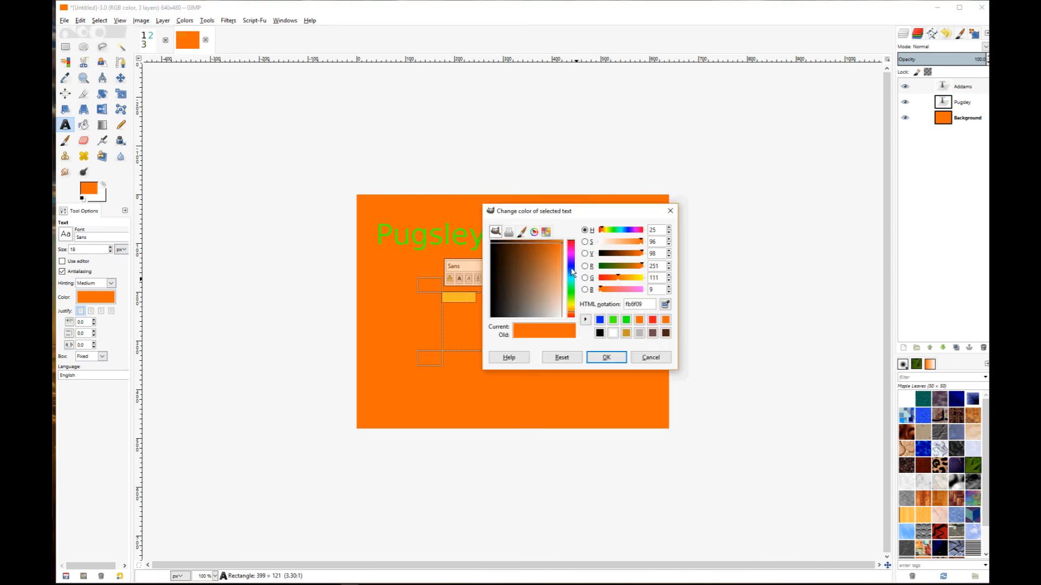
{"action": "left_click", "coordinate": [571, 267]}
{"action": "left_click", "coordinate": [597, 360]}
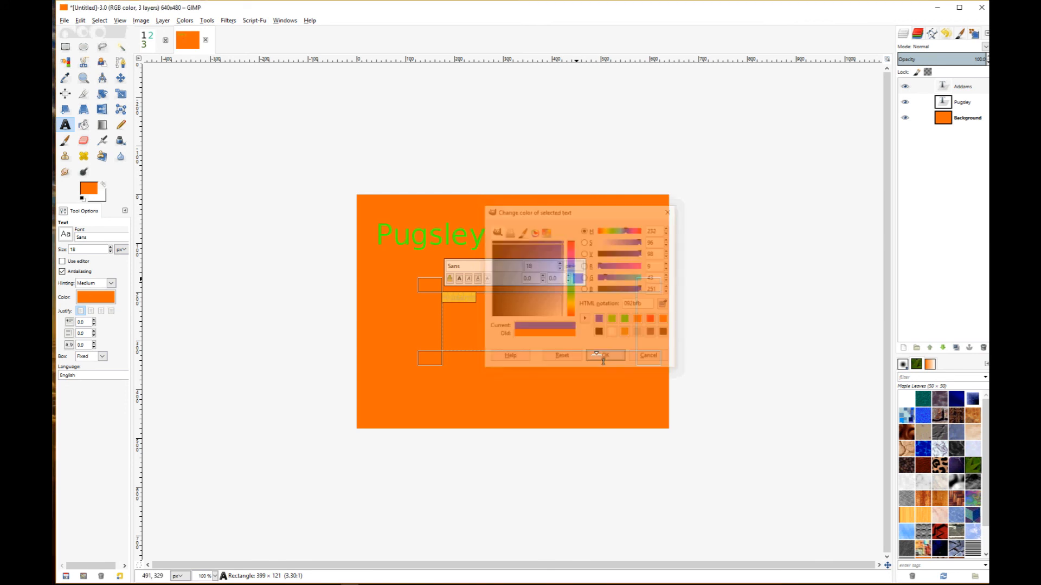
Enlarge the selected "Addams" text to slightly over 44 px and finish editing it
{"action": "left_click", "coordinate": [559, 263]}
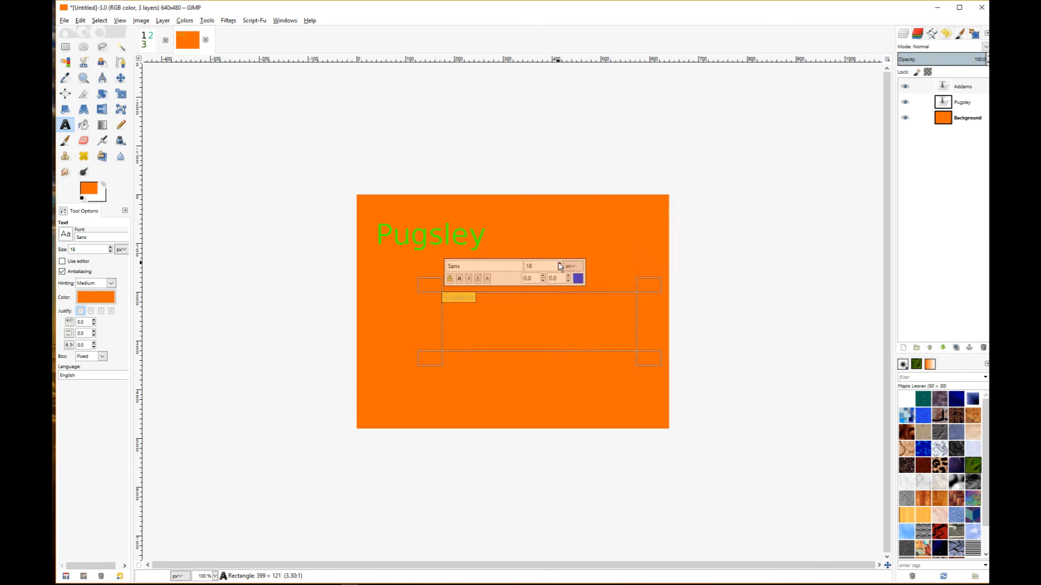
{"action": "left_click", "coordinate": [560, 265]}
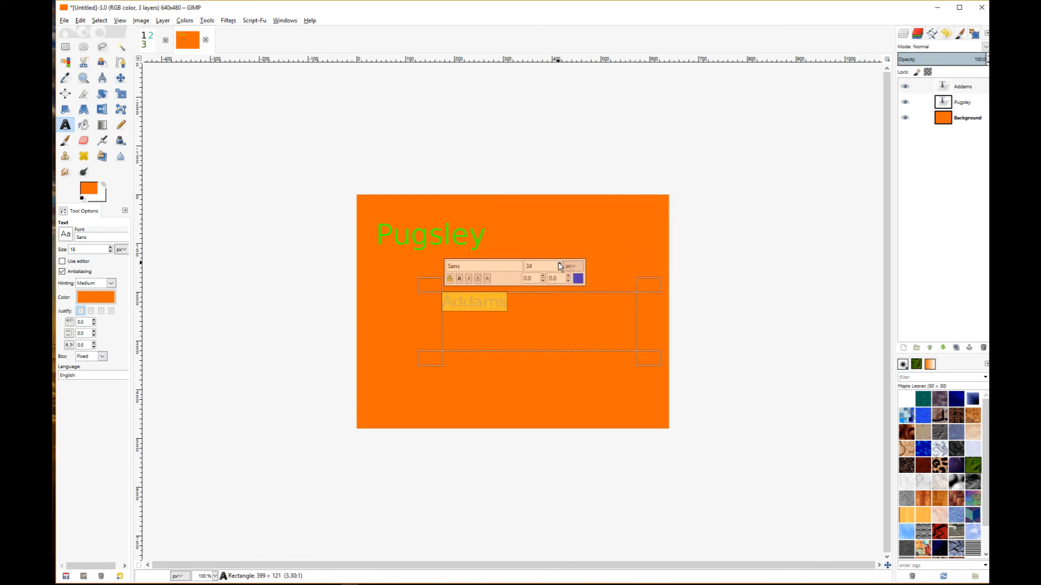
{"action": "left_click", "coordinate": [560, 265]}
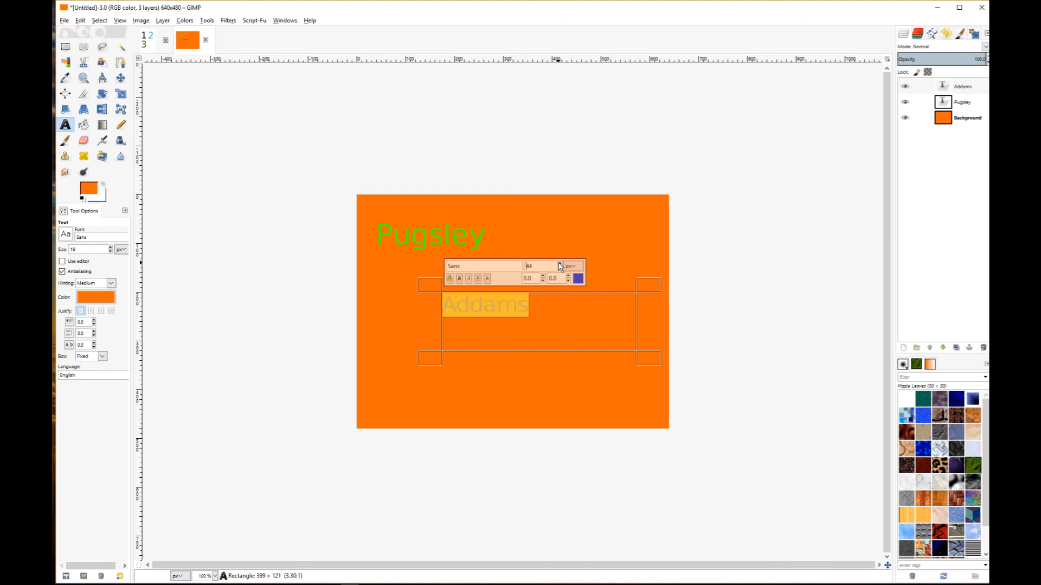
{"action": "left_click", "coordinate": [686, 324]}
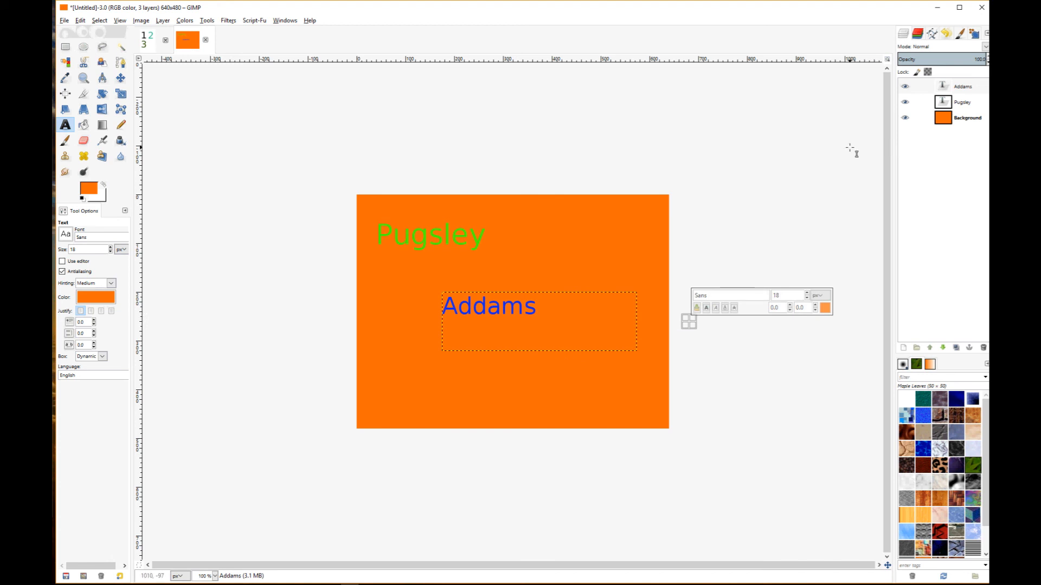